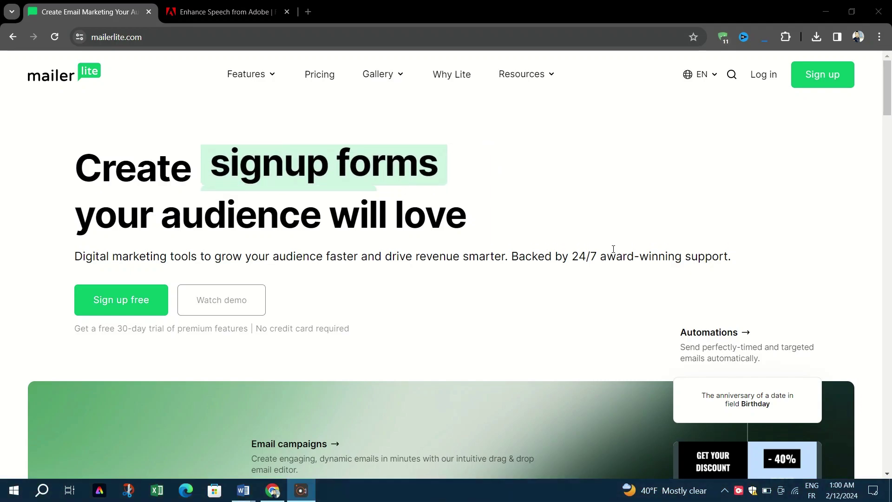
Look through the MailerLite homepage, covering its featured tools, customer stories and customer support section
{"action": "scroll", "coordinate": [613, 249], "scroll_direction": "down", "scroll_amount": 8}
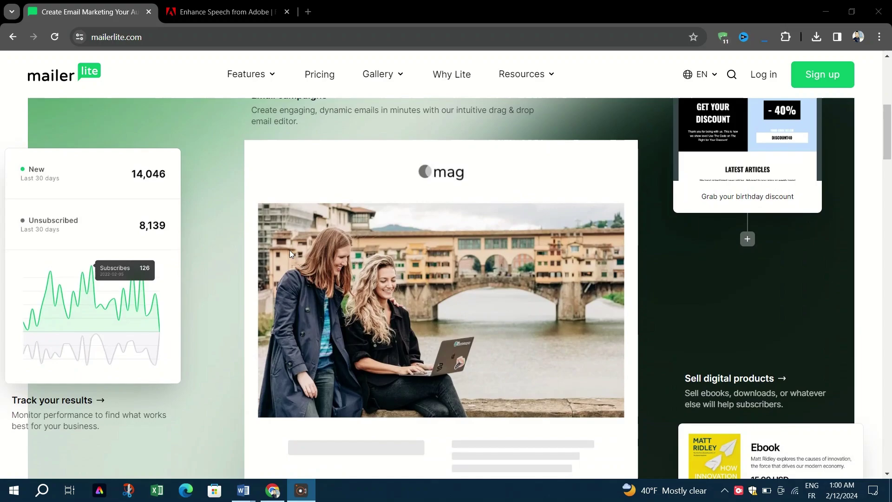
{"action": "scroll", "coordinate": [290, 253], "scroll_direction": "down", "scroll_amount": 5}
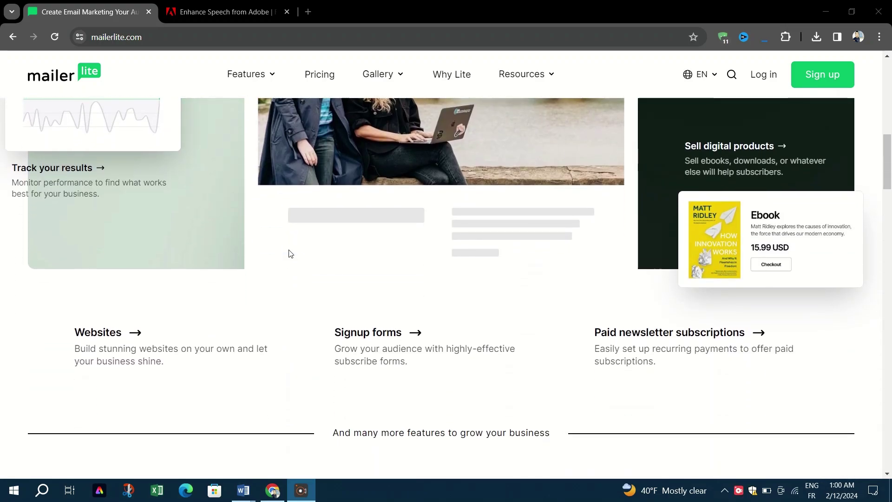
{"action": "scroll", "coordinate": [290, 254], "scroll_direction": "down", "scroll_amount": 6}
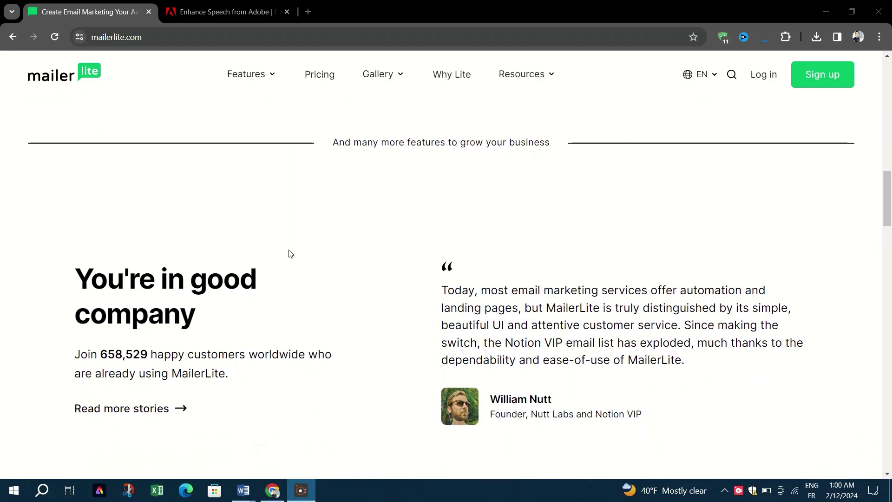
{"action": "scroll", "coordinate": [290, 254], "scroll_direction": "down", "scroll_amount": 3}
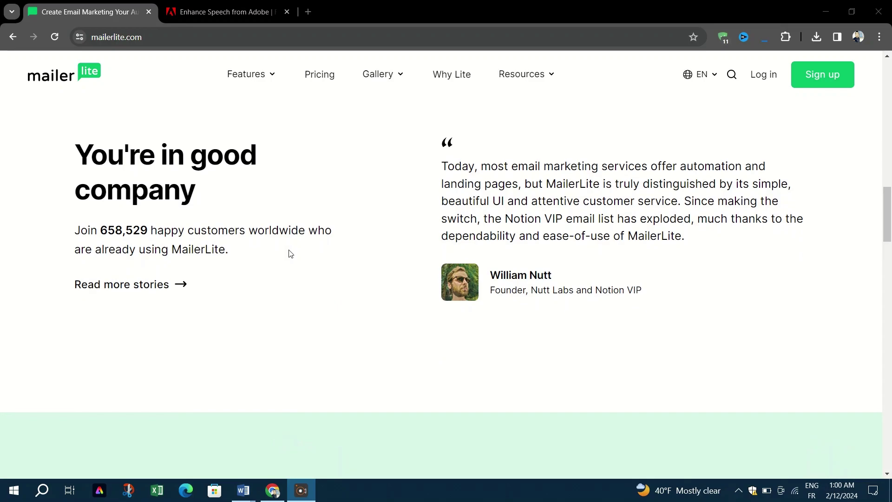
{"action": "scroll", "coordinate": [290, 254], "scroll_direction": "down", "scroll_amount": 7}
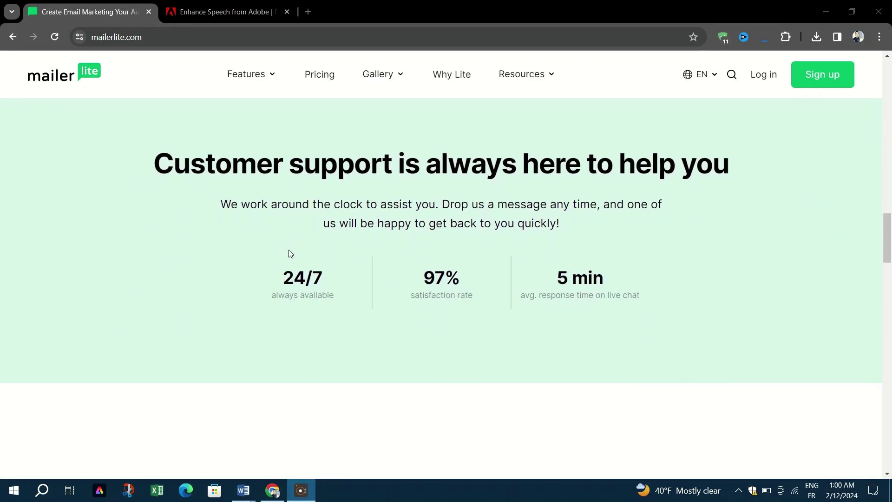
{"action": "scroll", "coordinate": [289, 251], "scroll_direction": "down", "scroll_amount": 7}
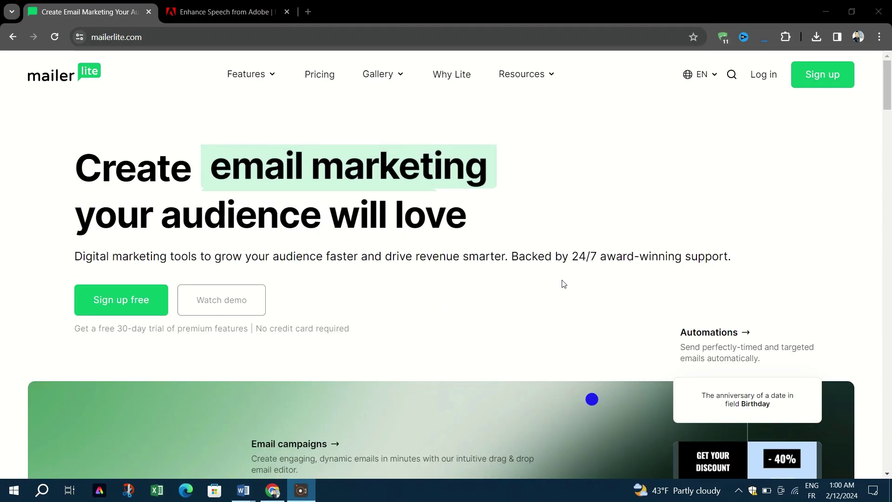
Examine what the site offers under Features, Gallery and Resources
{"action": "left_click", "coordinate": [245, 76]}
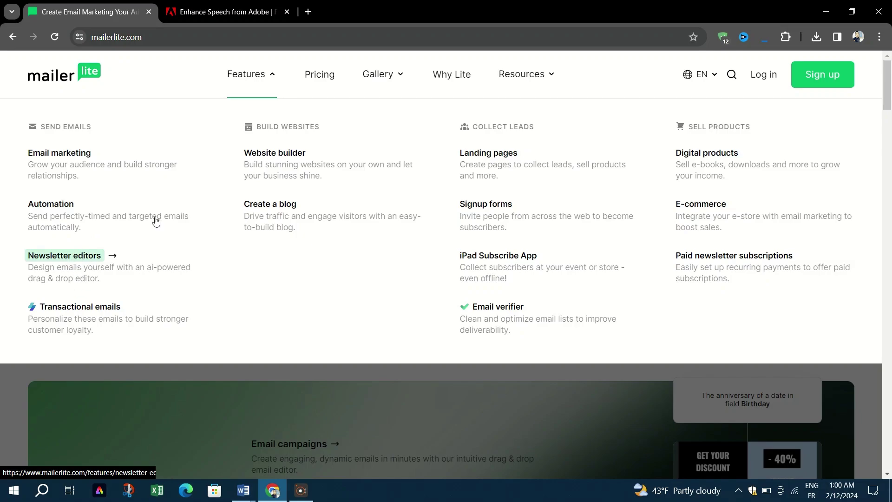
{"action": "left_click", "coordinate": [389, 75]}
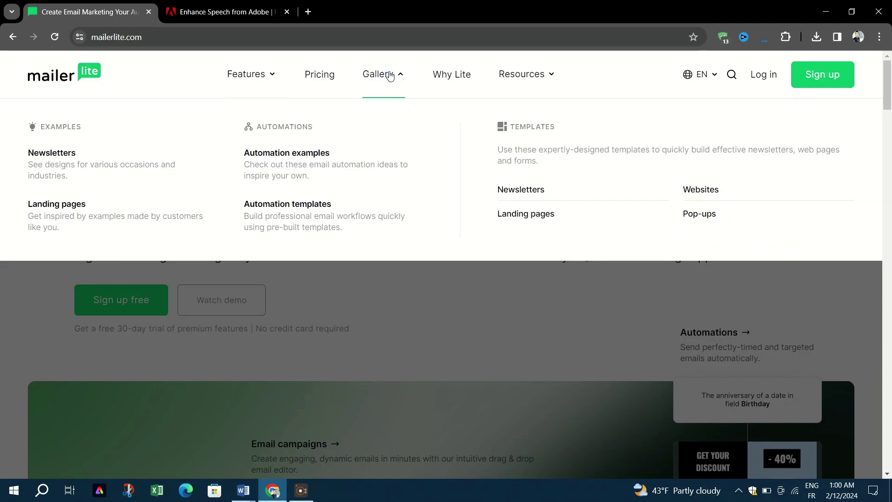
{"action": "left_click", "coordinate": [543, 74]}
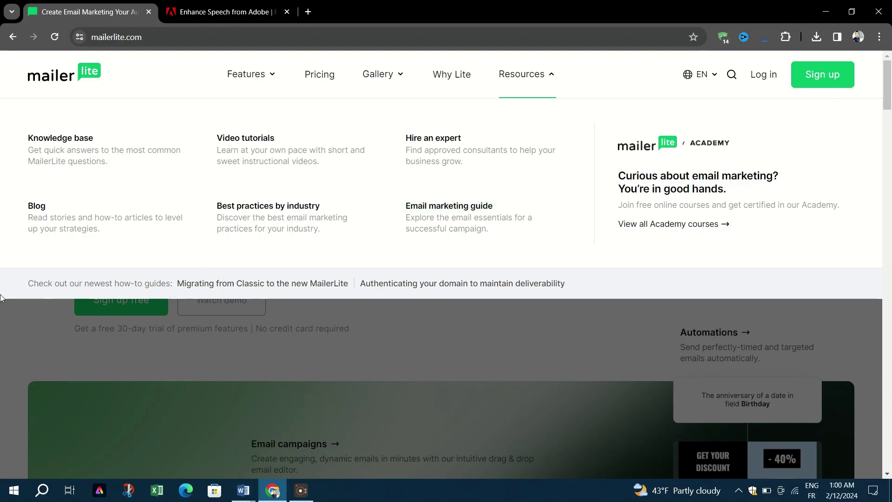
{"action": "left_click", "coordinate": [265, 79]}
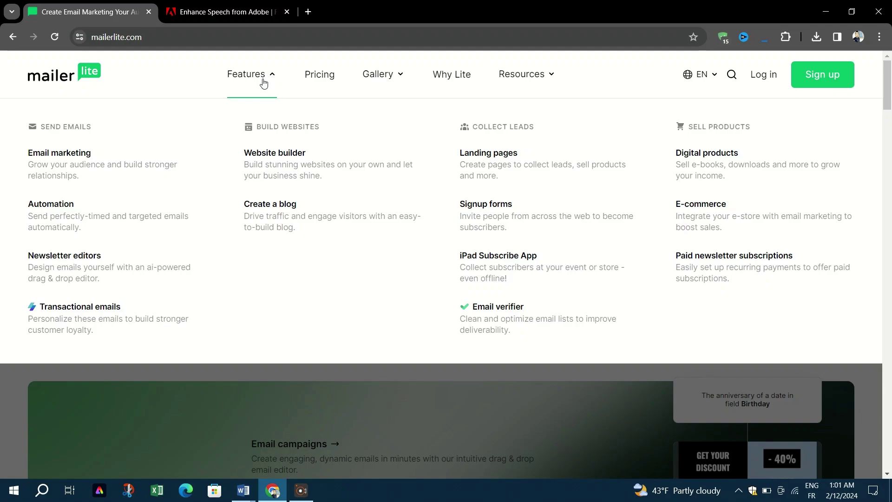
Open the pricing page and review the Advanced, Growing Business, Free and Enterprise plans
{"action": "left_click", "coordinate": [320, 77]}
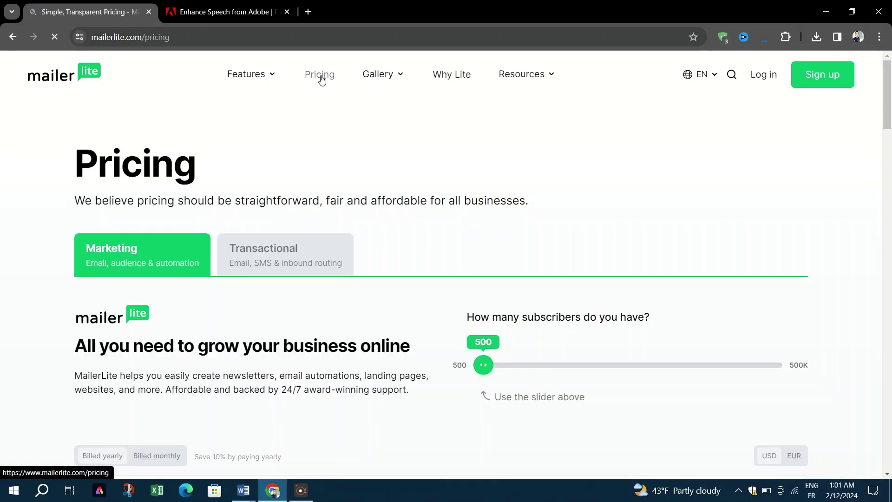
{"action": "scroll", "coordinate": [390, 154], "scroll_direction": "down", "scroll_amount": 4}
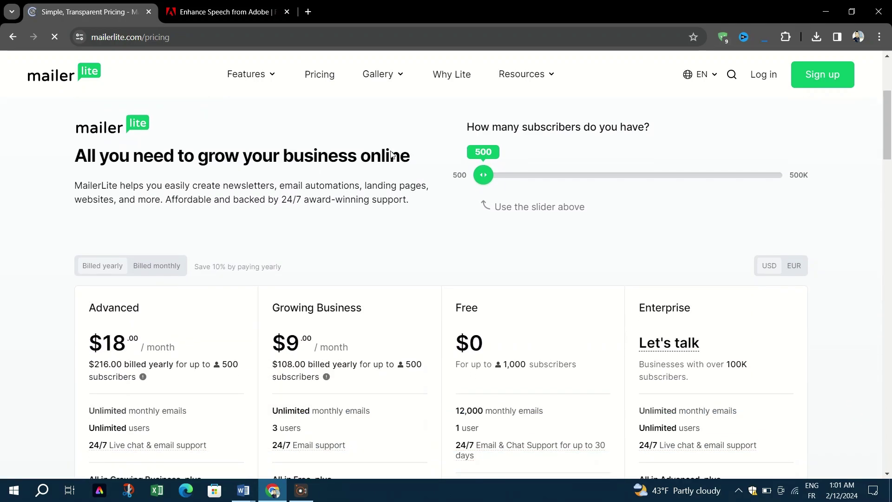
{"action": "scroll", "coordinate": [390, 154], "scroll_direction": "down", "scroll_amount": 4}
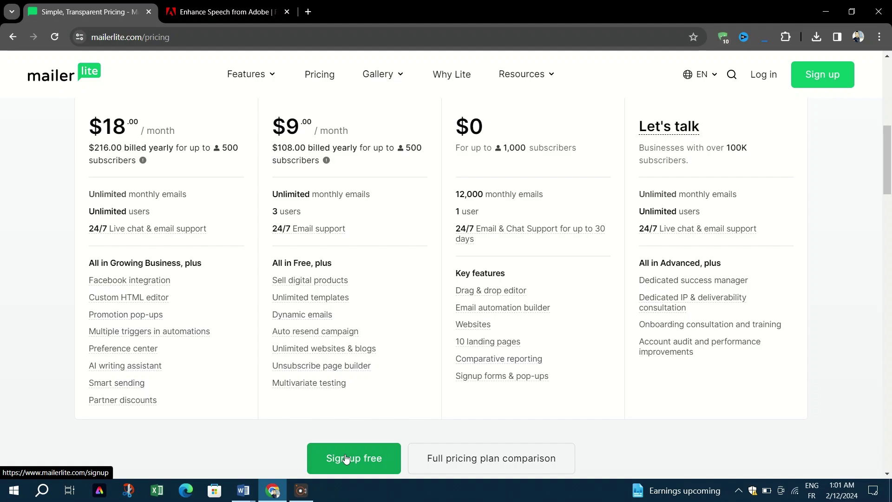
Open the account signup form and enter "skills academy" as the company or organization
{"action": "left_click", "coordinate": [182, 37]}
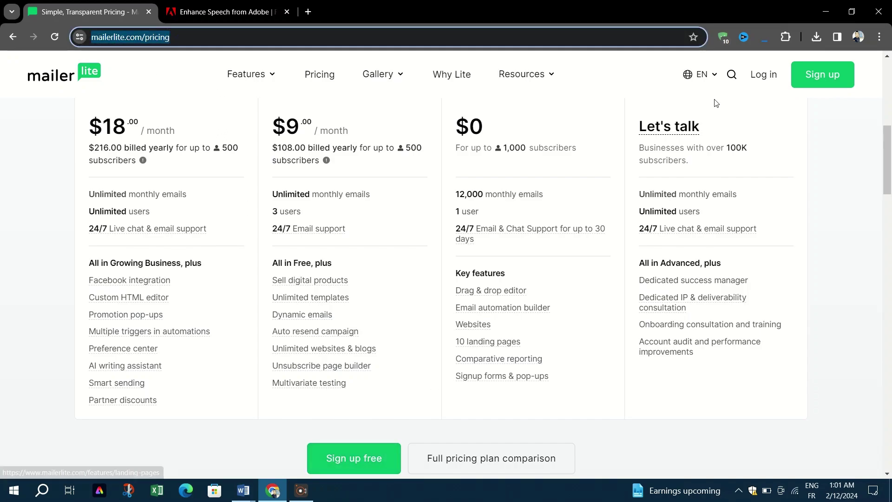
{"action": "left_click", "coordinate": [843, 73]}
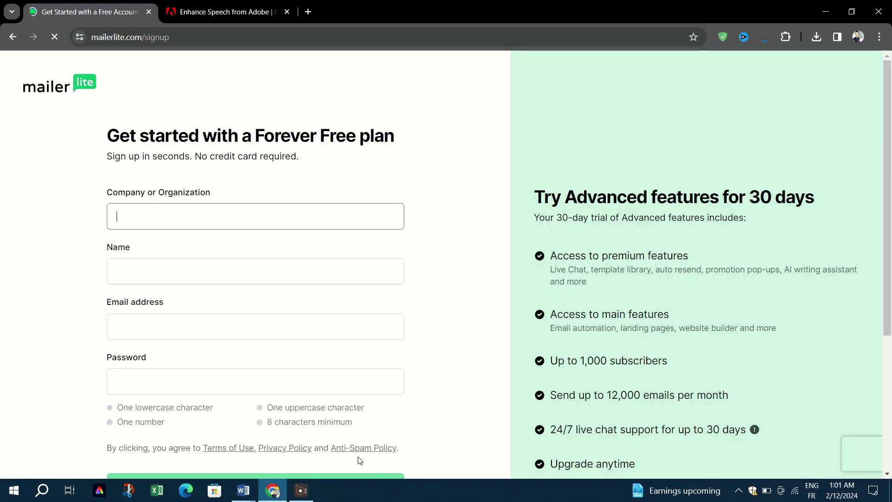
{"action": "left_click", "coordinate": [166, 215]}
{"action": "type", "text": "s"}
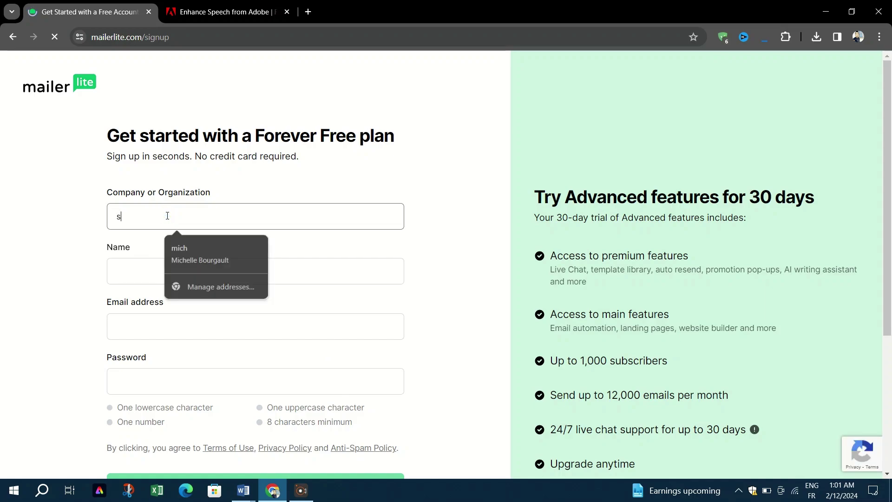
{"action": "type", "text": "kills a"}
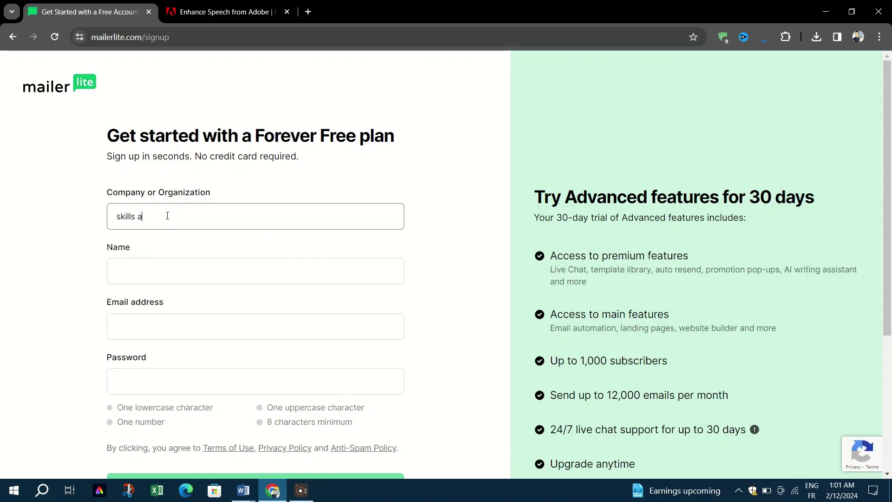
{"action": "type", "text": "cademy"}
Fill in the account holder's name and e-mail address on the signup form using the saved suggestions
{"action": "left_click", "coordinate": [174, 268]}
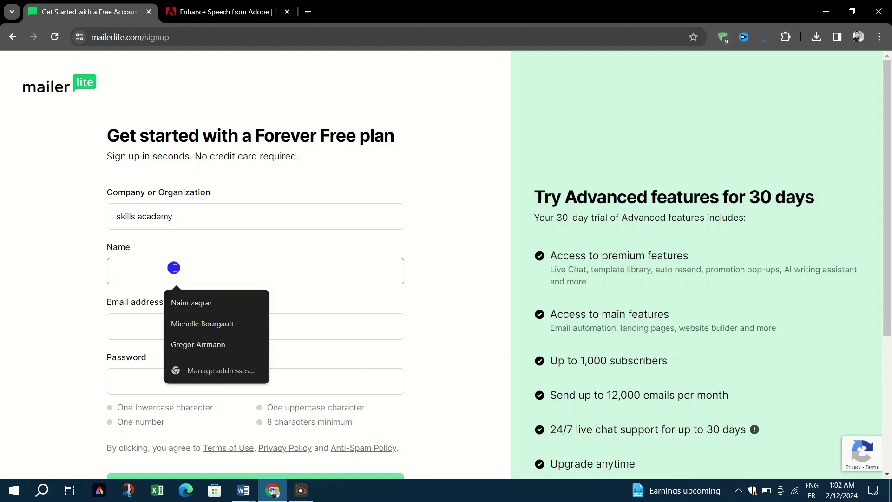
{"action": "left_click", "coordinate": [196, 301]}
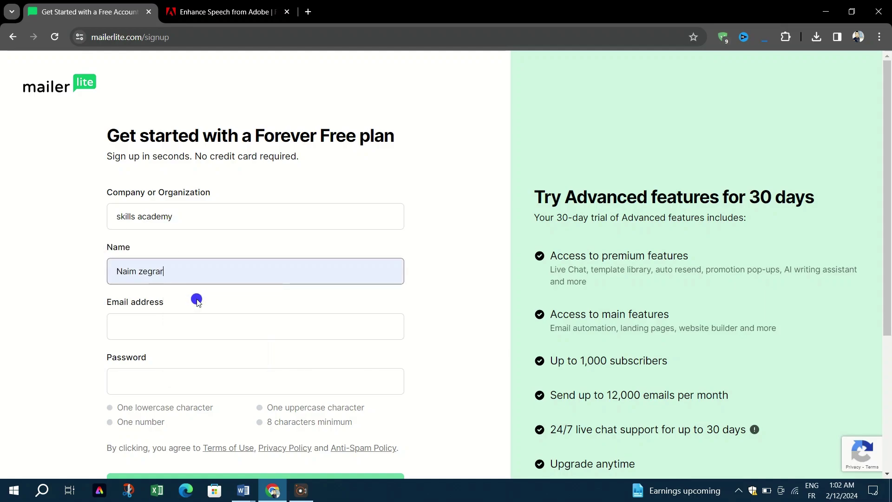
{"action": "left_click", "coordinate": [182, 325]}
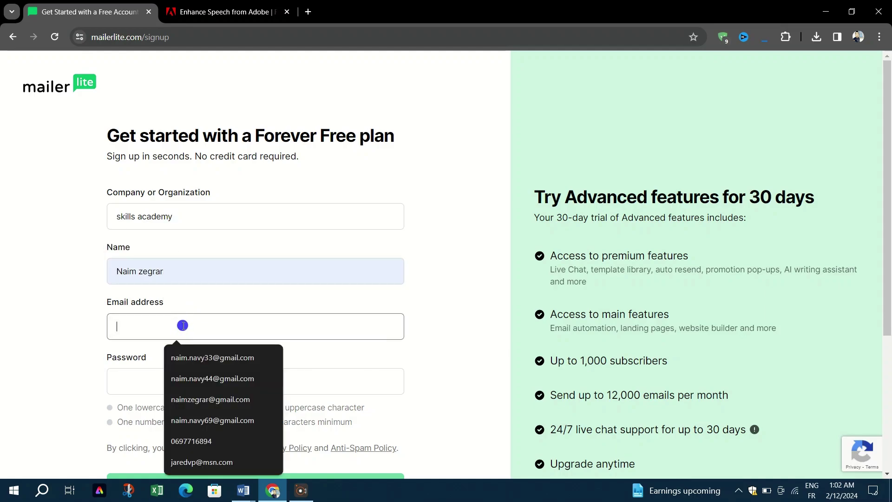
{"action": "left_click", "coordinate": [201, 356]}
Enter an account password that meets the lowercase, uppercase, number and 8-character requirements
{"action": "left_click", "coordinate": [194, 376]}
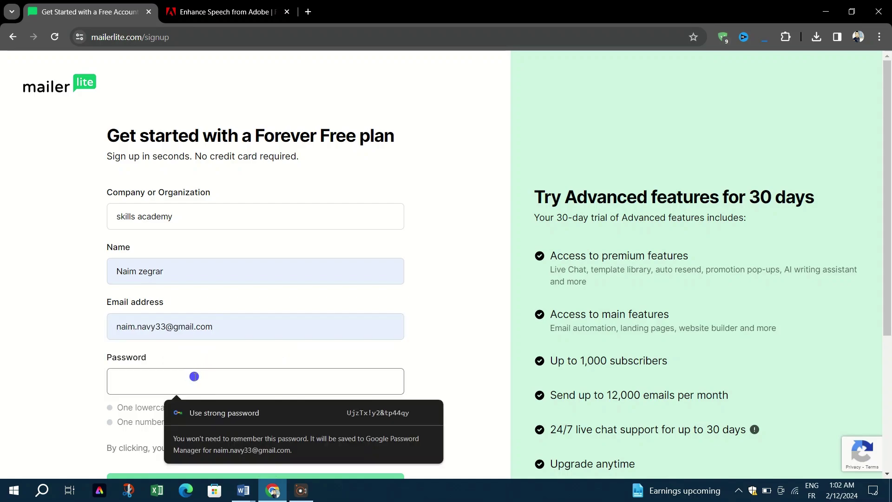
{"action": "type", "text": "na•••••"}
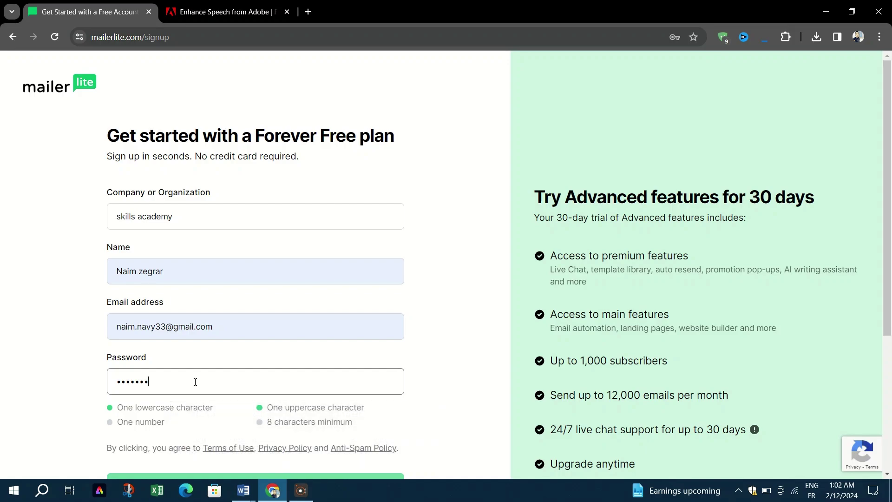
{"action": "type", "text": "•"}
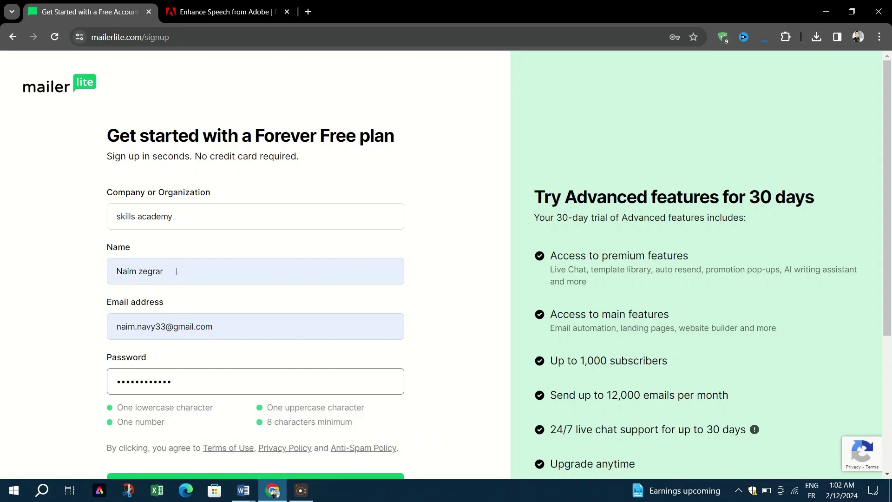
Check the name, e-mail and password fields, and submit the signup form to create the account
{"action": "left_click", "coordinate": [175, 270]}
{"action": "left_click", "coordinate": [293, 326]}
{"action": "left_click", "coordinate": [214, 382]}
{"action": "scroll", "coordinate": [69, 357], "scroll_direction": "down", "scroll_amount": 2}
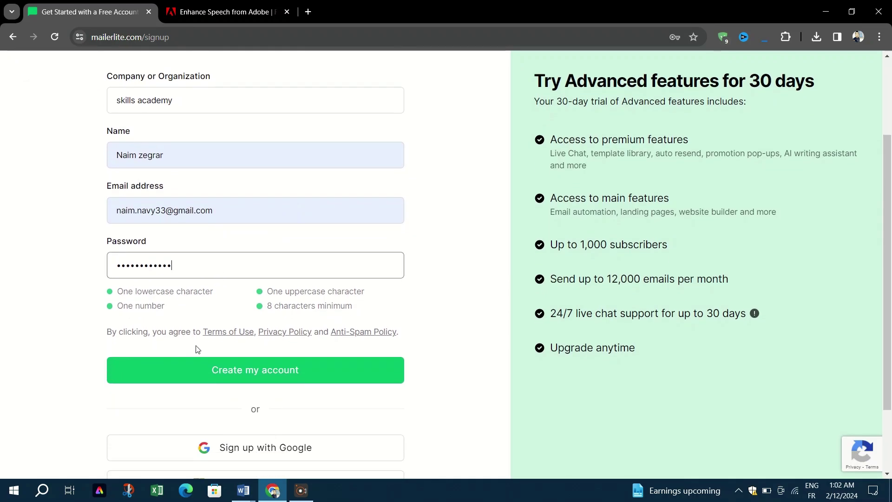
{"action": "scroll", "coordinate": [293, 364], "scroll_direction": "down", "scroll_amount": 2}
{"action": "scroll", "coordinate": [295, 341], "scroll_direction": "up", "scroll_amount": 1}
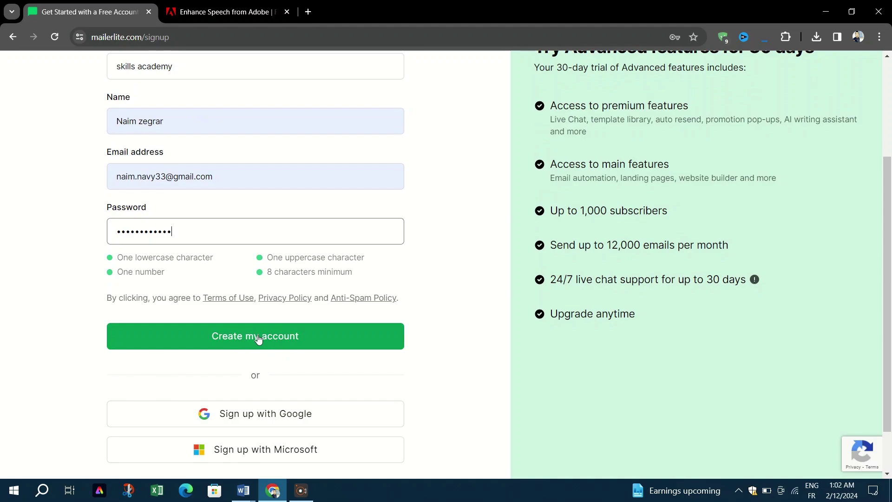
{"action": "left_click", "coordinate": [231, 335]}
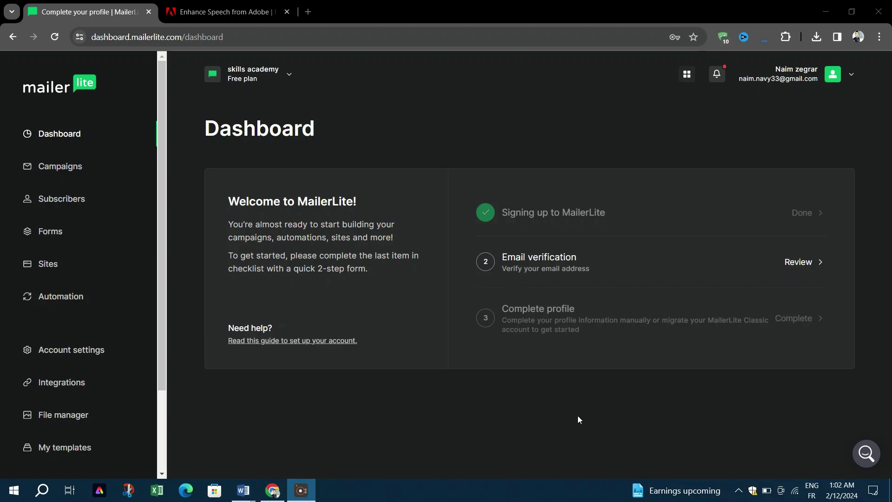
Open the Complete profile form from the dashboard checklist and set the industry to Agency
{"action": "left_click", "coordinate": [588, 399]}
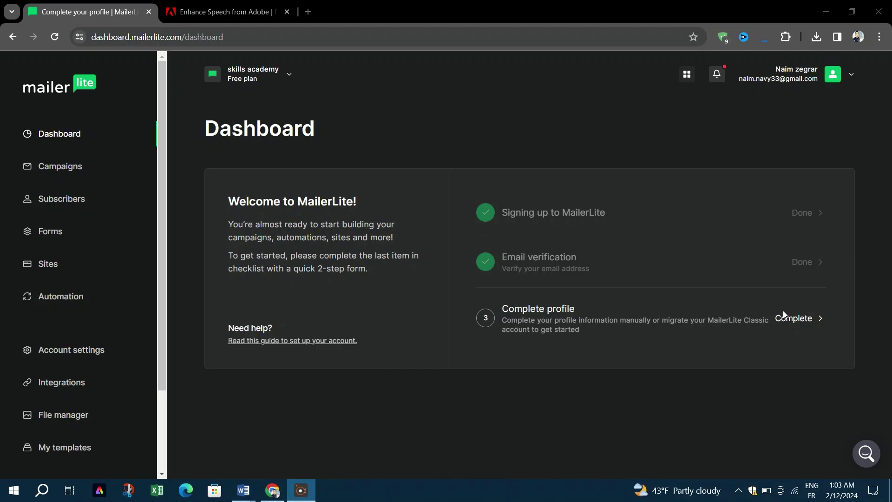
{"action": "left_click", "coordinate": [798, 318]}
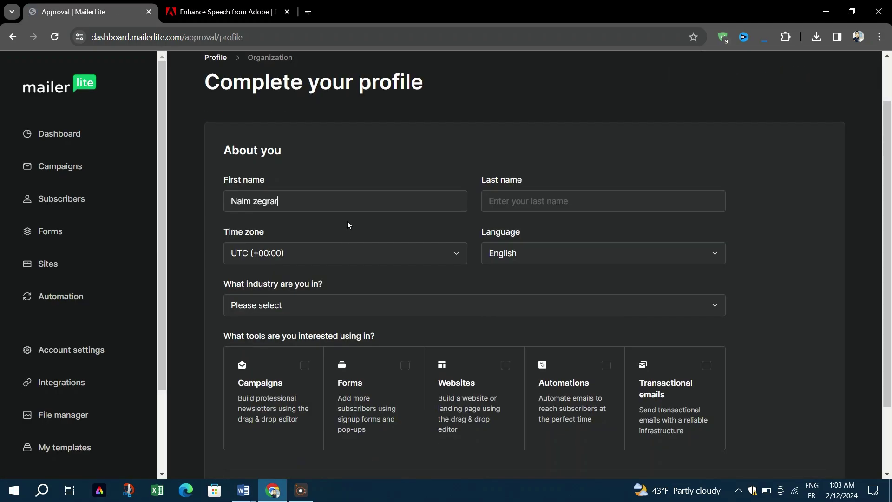
{"action": "scroll", "coordinate": [349, 224], "scroll_direction": "down", "scroll_amount": 1}
{"action": "left_click", "coordinate": [288, 246]}
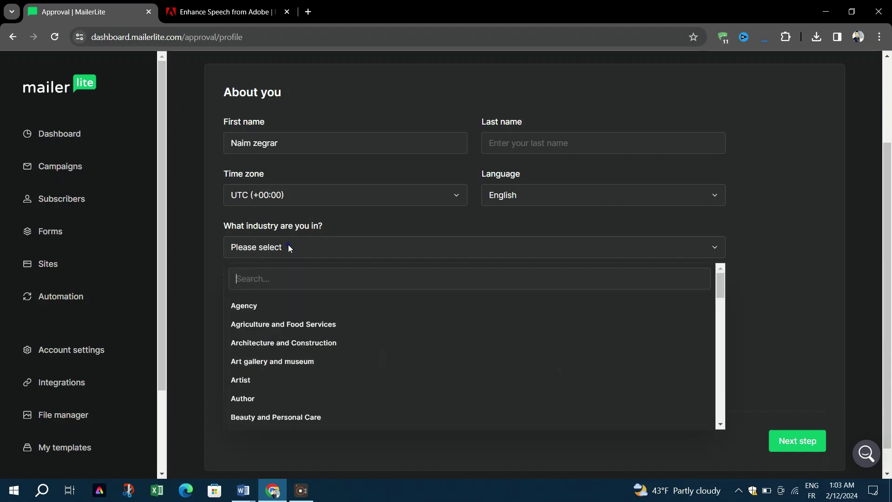
{"action": "left_click", "coordinate": [289, 246]}
{"action": "left_click", "coordinate": [288, 247]}
{"action": "scroll", "coordinate": [308, 355], "scroll_direction": "down", "scroll_amount": 14}
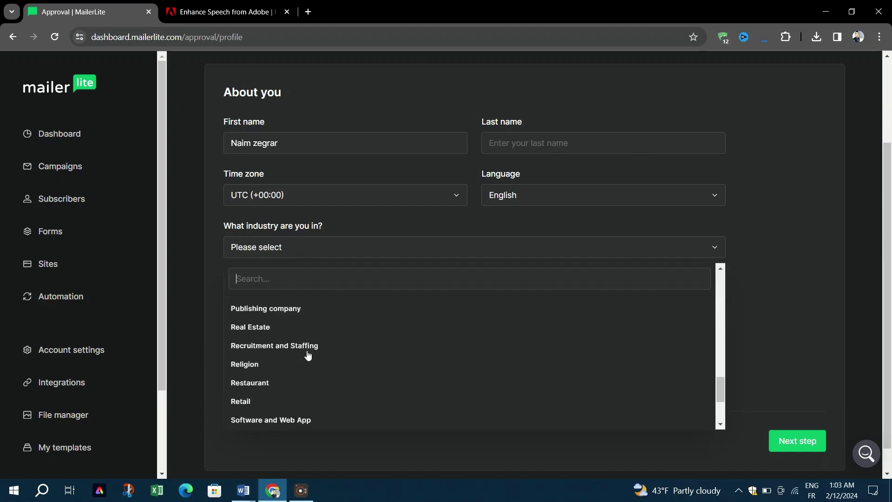
{"action": "scroll", "coordinate": [308, 355], "scroll_direction": "down", "scroll_amount": 3}
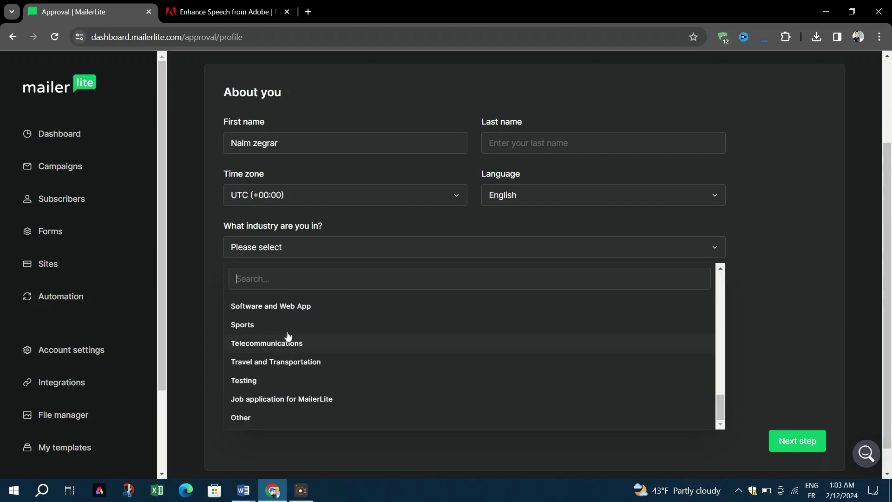
{"action": "scroll", "coordinate": [293, 318], "scroll_direction": "up", "scroll_amount": 17}
{"action": "left_click", "coordinate": [288, 313]}
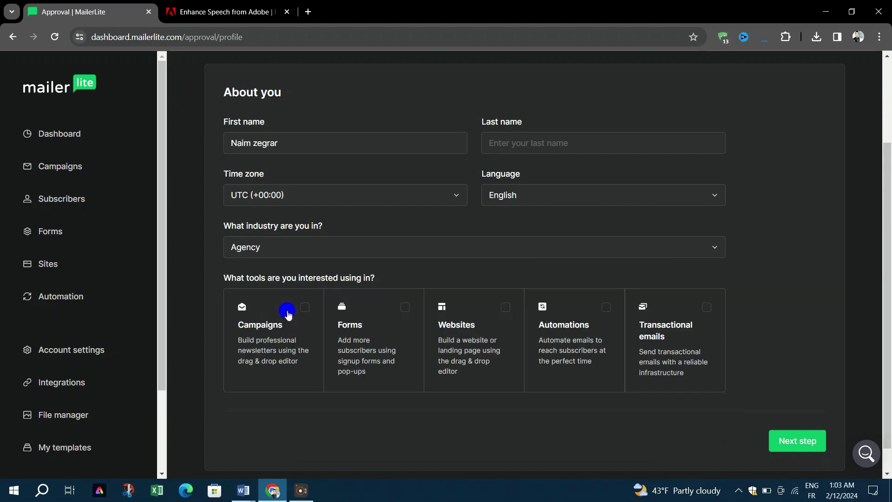
Mark Campaigns, Forms, Websites, Automations and Transactional emails as the tools of interest
{"action": "left_click", "coordinate": [268, 342]}
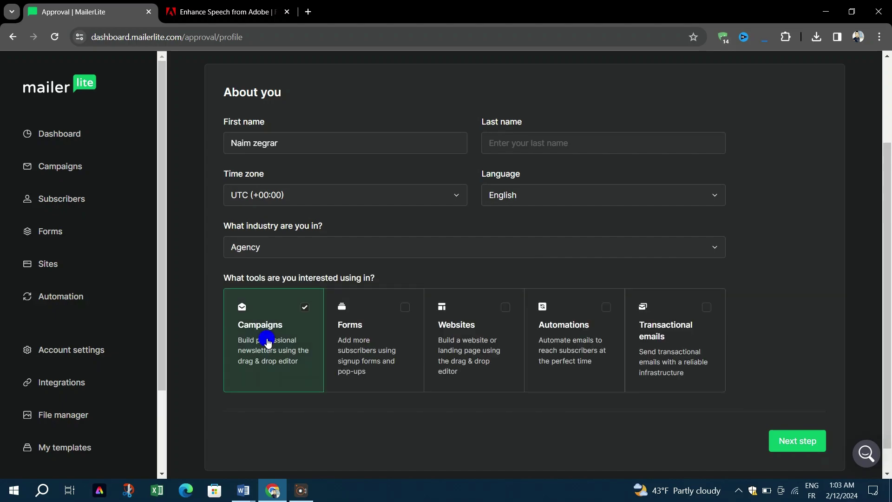
{"action": "left_click", "coordinate": [388, 316]}
{"action": "left_click", "coordinate": [475, 321]}
{"action": "left_click", "coordinate": [587, 322]}
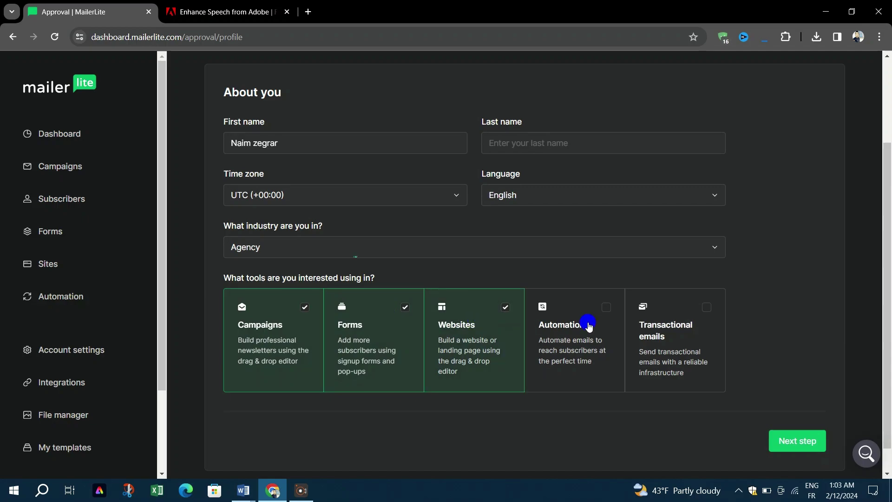
{"action": "left_click", "coordinate": [675, 324]}
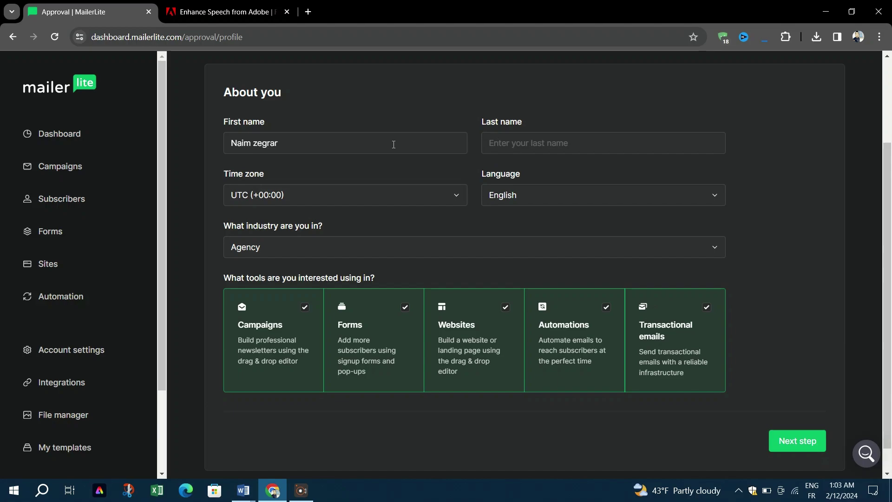
Move the surname out of the First name field into the Last name field and continue to the organization information
{"action": "left_click_drag", "start_coordinate": [294, 143], "coordinate": [256, 146]}
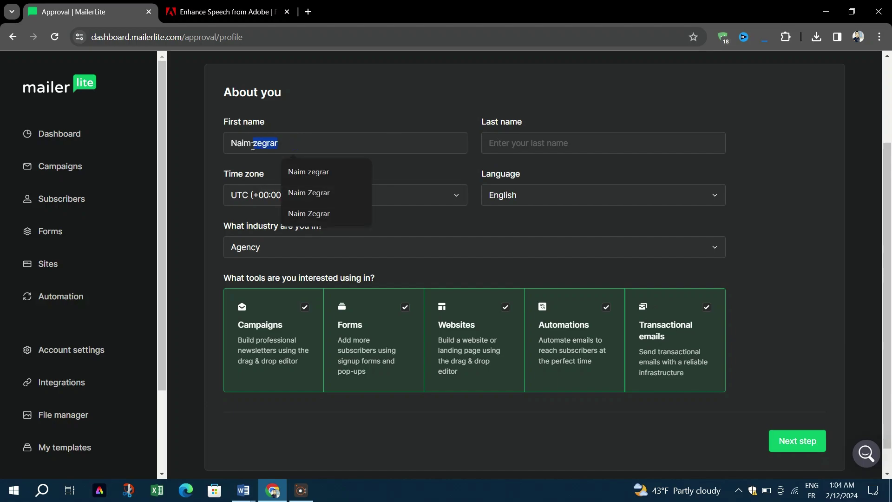
{"action": "key", "text": "ctrl+x"}
{"action": "left_click", "coordinate": [570, 136]}
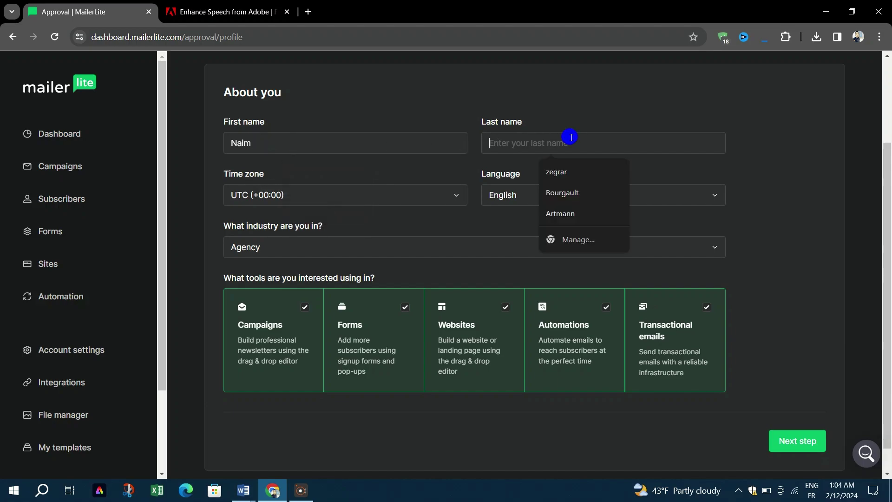
{"action": "key", "text": "ctrl+v"}
{"action": "left_click", "coordinate": [797, 441]}
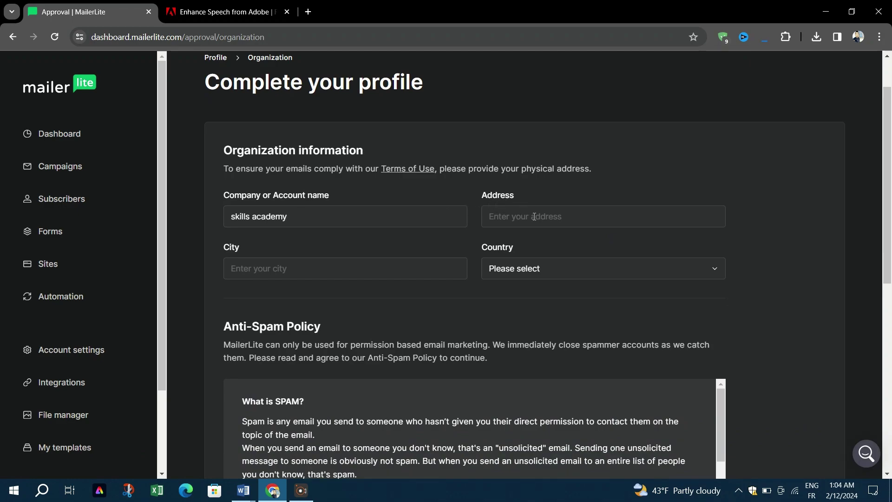
Fill in the organization's address and city from the first saved address suggestion, and set the country to Algeria
{"action": "left_click", "coordinate": [534, 217]}
{"action": "left_click", "coordinate": [559, 247]}
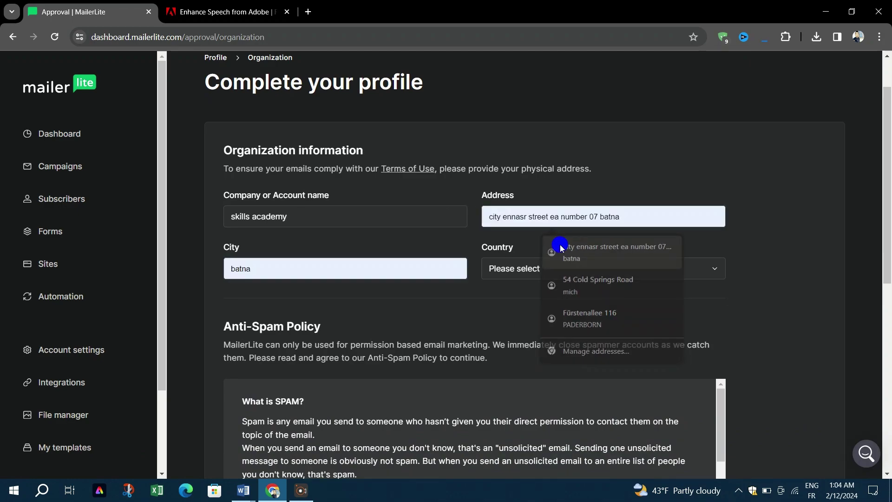
{"action": "left_click", "coordinate": [532, 269]}
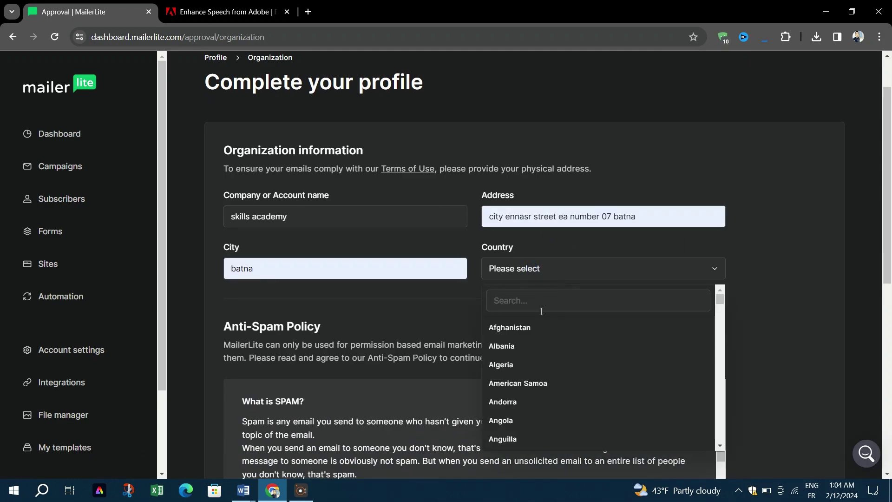
{"action": "left_click", "coordinate": [514, 364]}
Agree to MailerLite's Anti-Spam policy, leave both product e-mail options unticked, and confirm the organization details
{"action": "scroll", "coordinate": [425, 318], "scroll_direction": "down", "scroll_amount": 1}
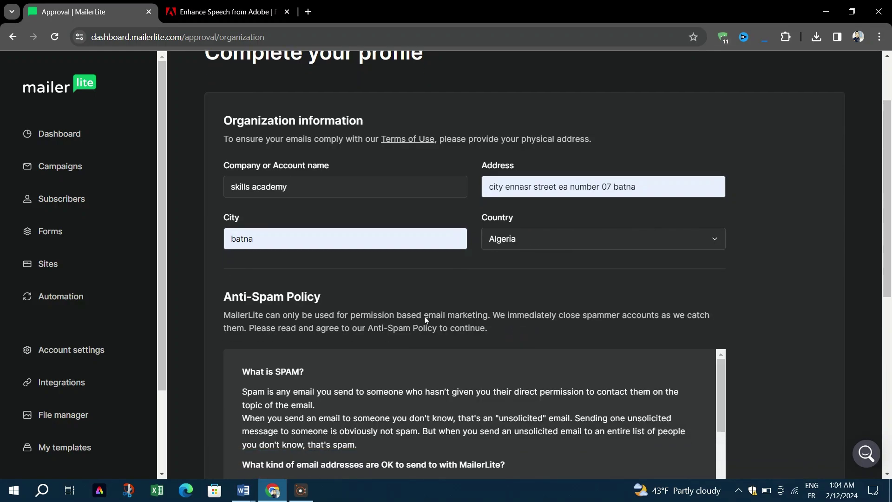
{"action": "scroll", "coordinate": [425, 316], "scroll_direction": "down", "scroll_amount": 8}
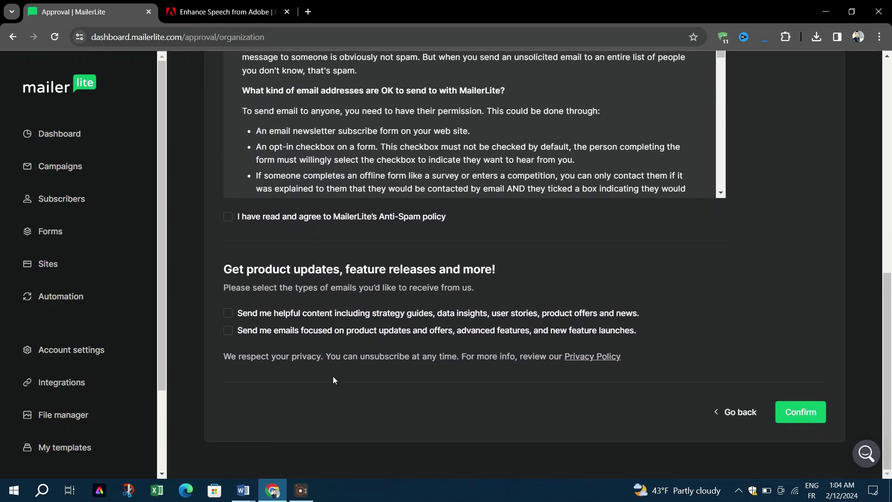
{"action": "left_click", "coordinate": [796, 413]}
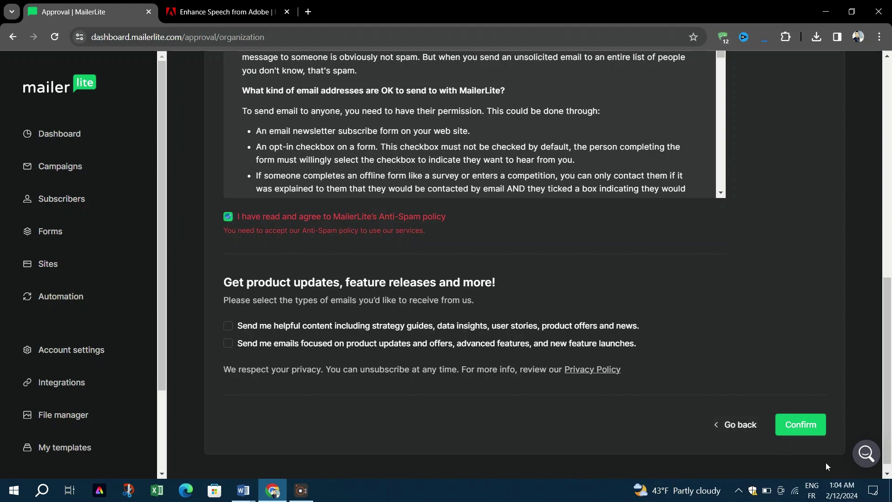
{"action": "left_click", "coordinate": [810, 434]}
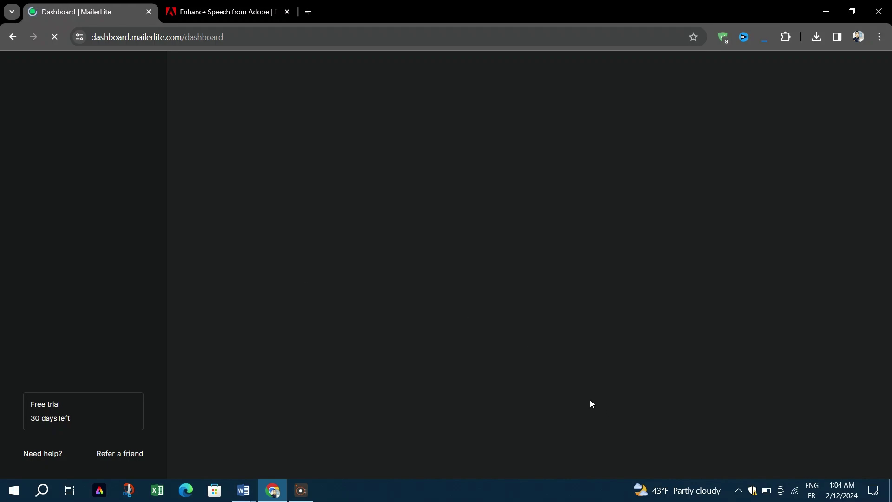
Choose Other under Personal website in the business verification form and activate the Social media URL field
{"action": "scroll", "coordinate": [356, 337], "scroll_direction": "down", "scroll_amount": 1}
{"action": "scroll", "coordinate": [356, 337], "scroll_direction": "down", "scroll_amount": 3}
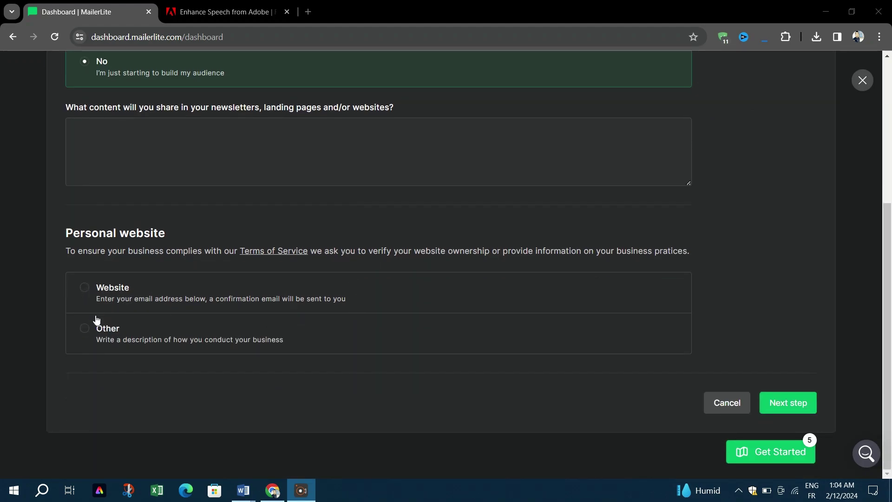
{"action": "left_click", "coordinate": [89, 331]}
{"action": "scroll", "coordinate": [299, 334], "scroll_direction": "down", "scroll_amount": 3}
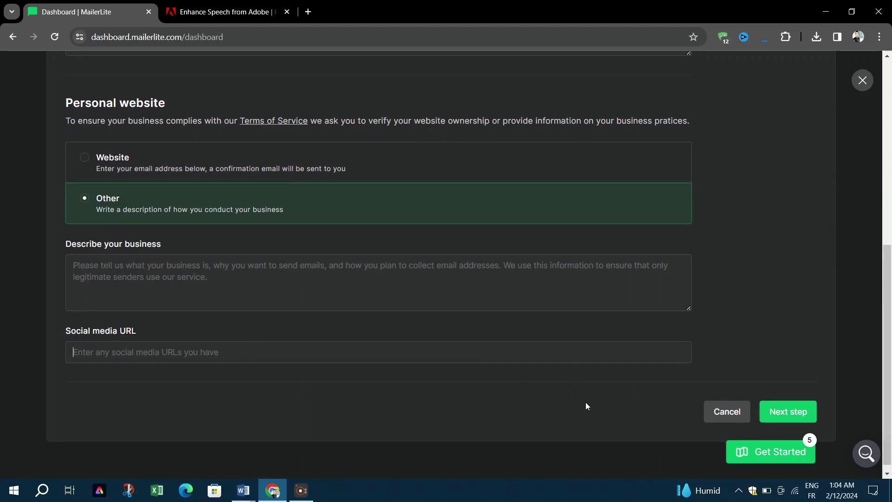
{"action": "left_click", "coordinate": [577, 355]}
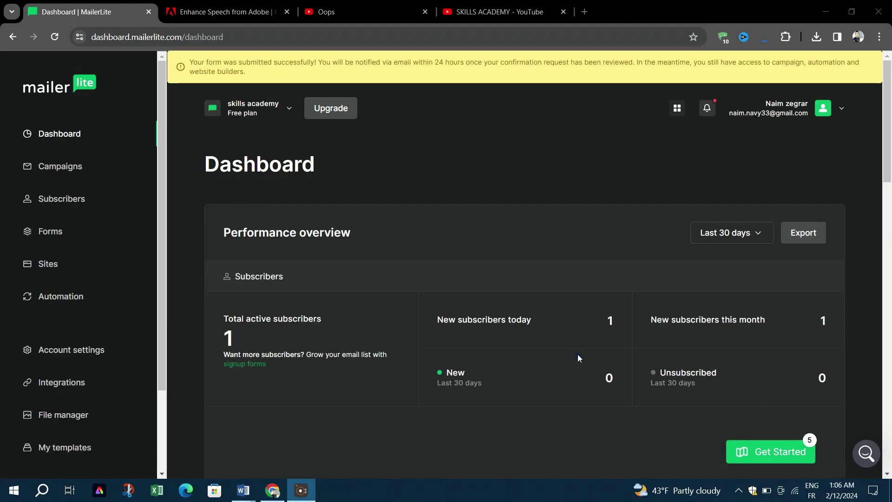
Examine the dashboard's performance overview, the notifications and the list of available account sections
{"action": "scroll", "coordinate": [585, 212], "scroll_direction": "down", "scroll_amount": 3}
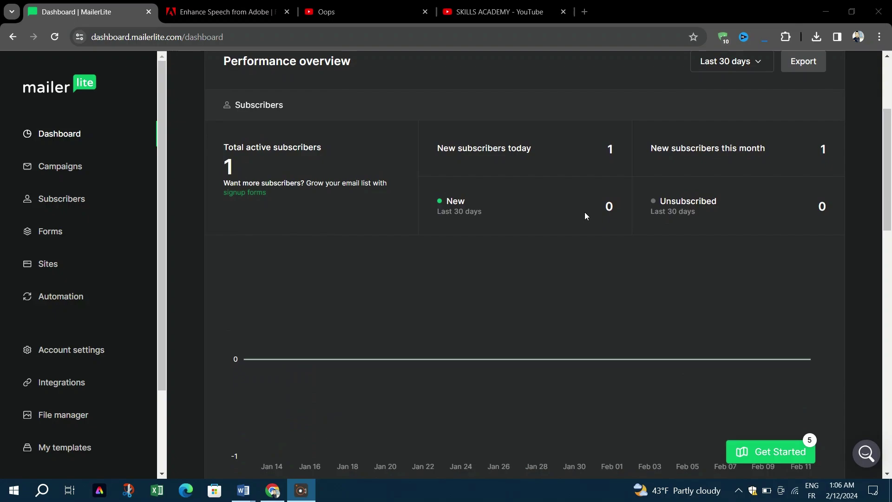
{"action": "scroll", "coordinate": [583, 217], "scroll_direction": "up", "scroll_amount": 2}
{"action": "scroll", "coordinate": [583, 218], "scroll_direction": "down", "scroll_amount": 1}
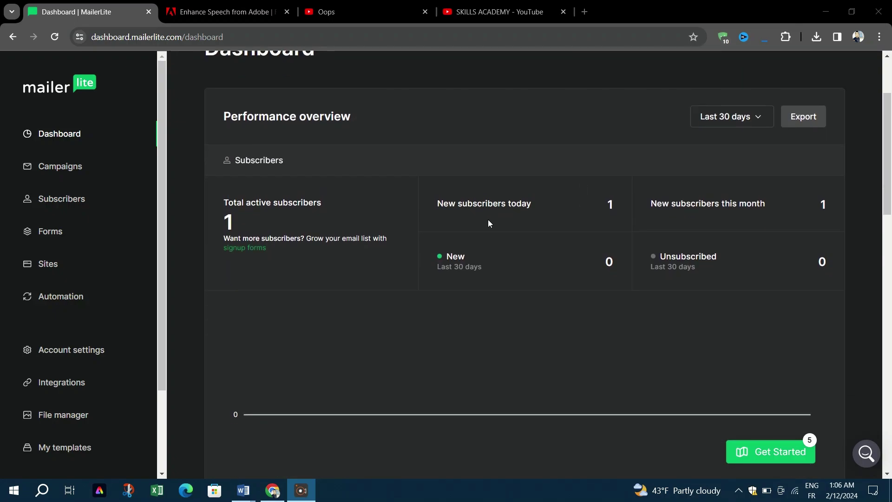
{"action": "scroll", "coordinate": [487, 220], "scroll_direction": "up", "scroll_amount": 3}
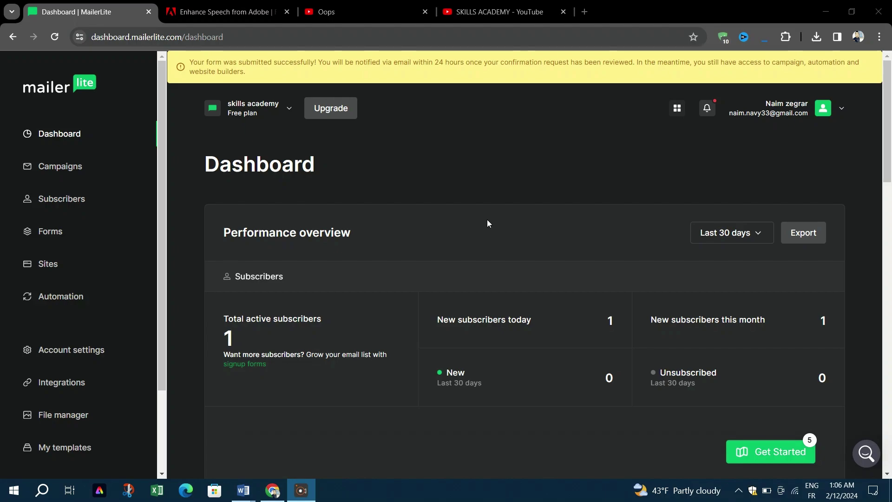
{"action": "left_click", "coordinate": [706, 109]}
{"action": "left_click", "coordinate": [418, 147]}
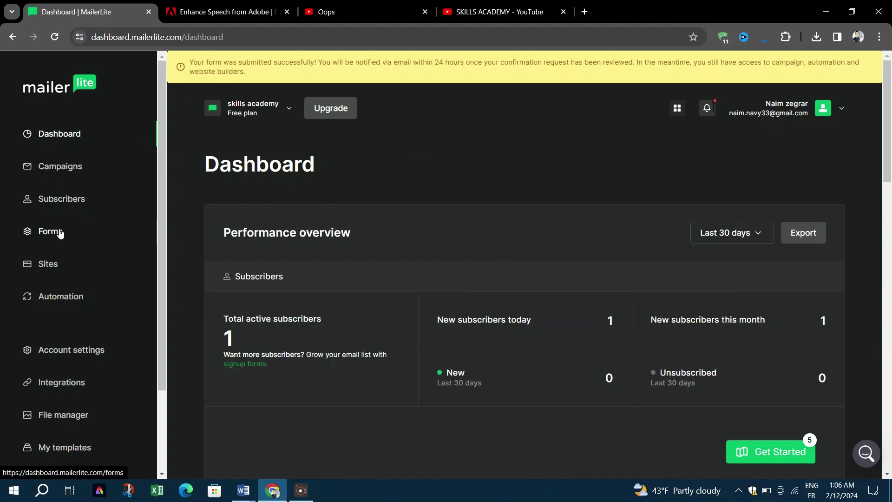
{"action": "scroll", "coordinate": [42, 297], "scroll_direction": "down", "scroll_amount": 3}
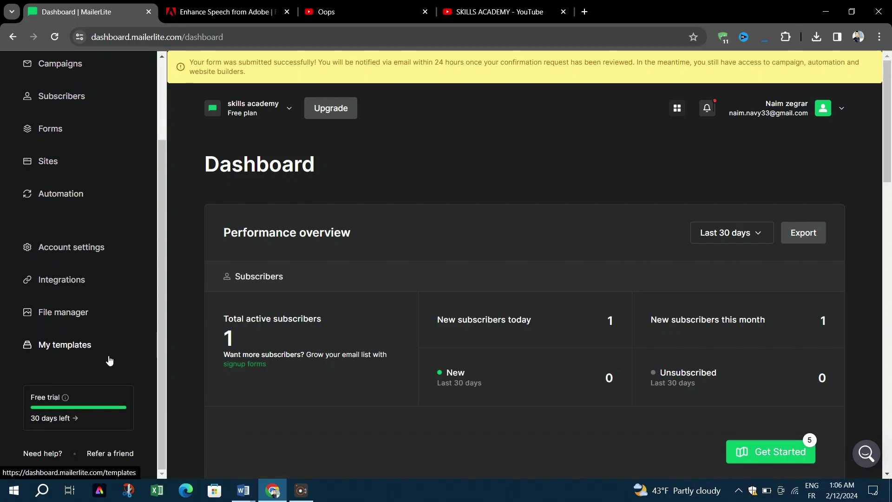
{"action": "scroll", "coordinate": [109, 360], "scroll_direction": "up", "scroll_amount": 3}
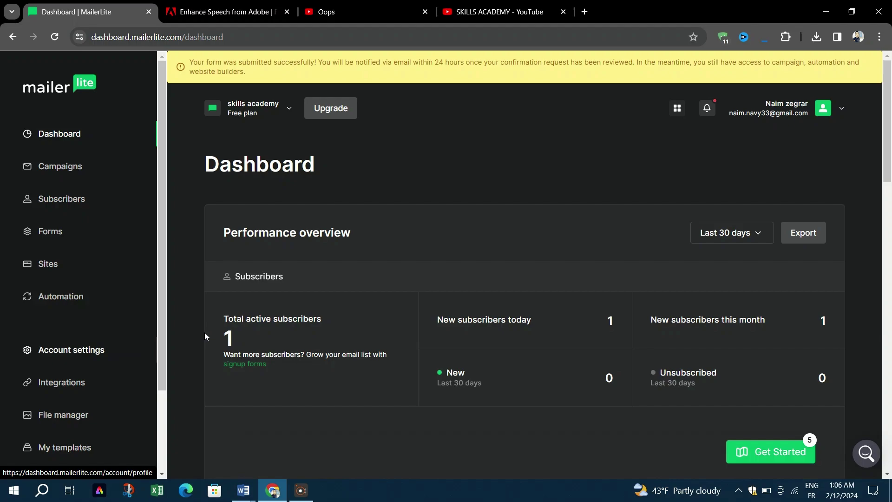
{"action": "left_click", "coordinate": [634, 353]}
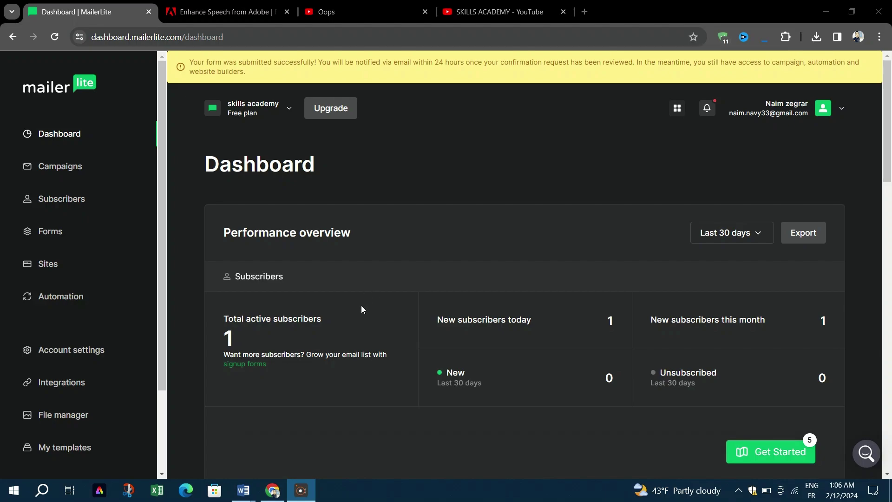
{"action": "scroll", "coordinate": [361, 306], "scroll_direction": "down", "scroll_amount": 3}
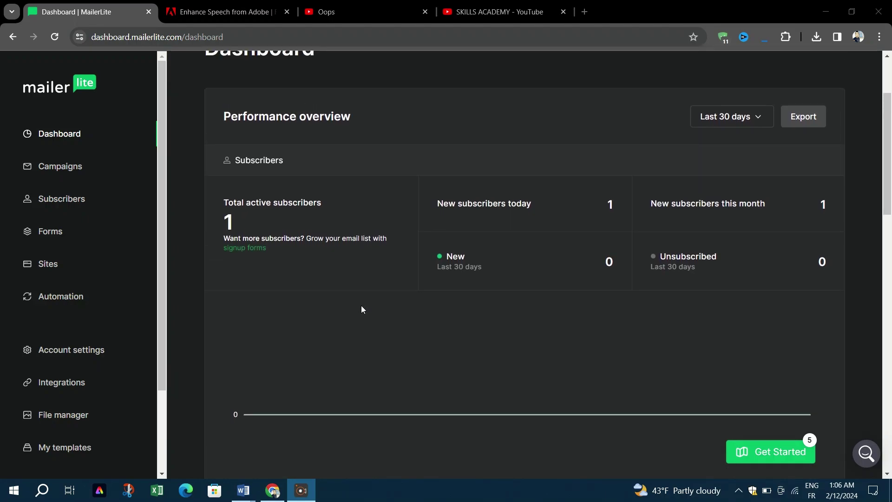
{"action": "scroll", "coordinate": [362, 309], "scroll_direction": "up", "scroll_amount": 3}
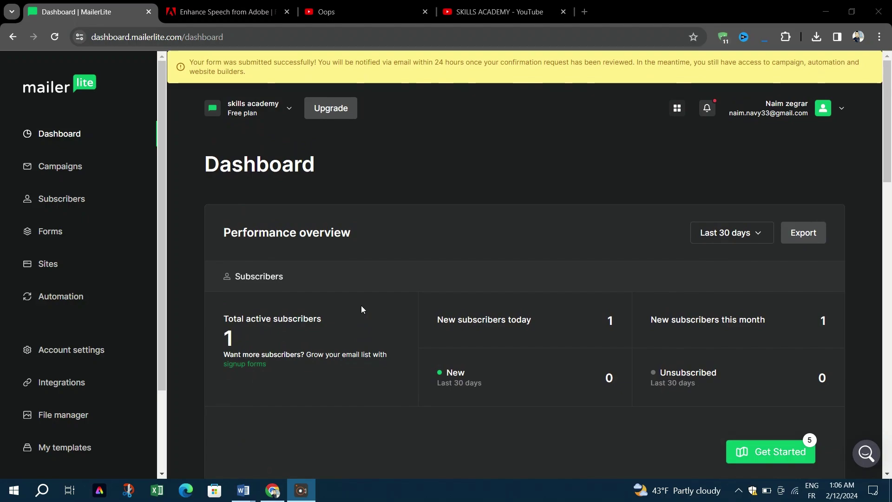
Create a subscriber group named customers in the Groups section of Subscribers
{"action": "left_click", "coordinate": [58, 199]}
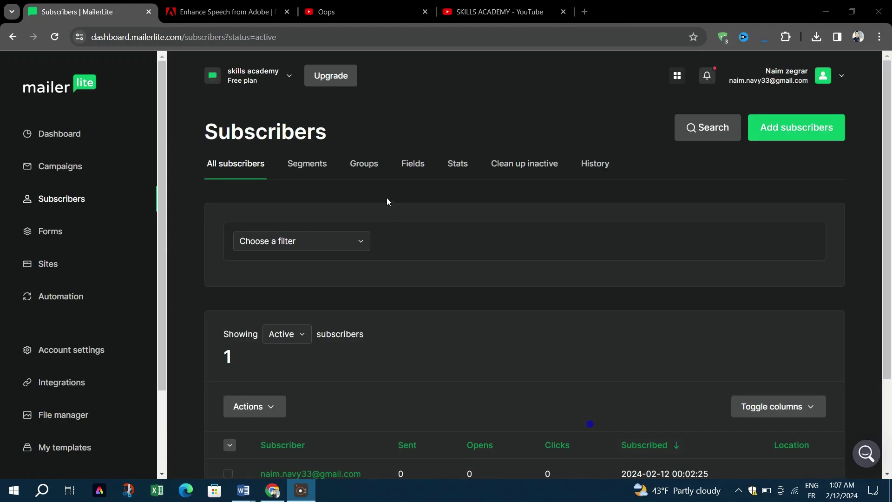
{"action": "left_click", "coordinate": [369, 164]}
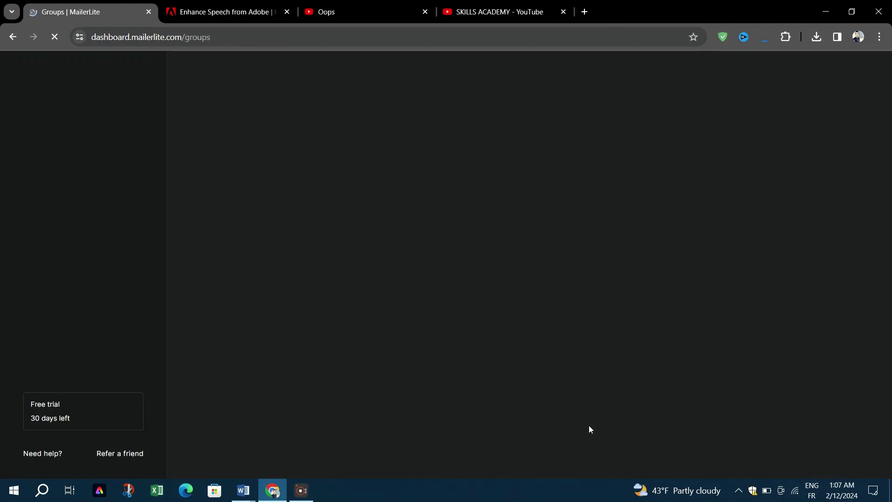
{"action": "left_click", "coordinate": [589, 426]}
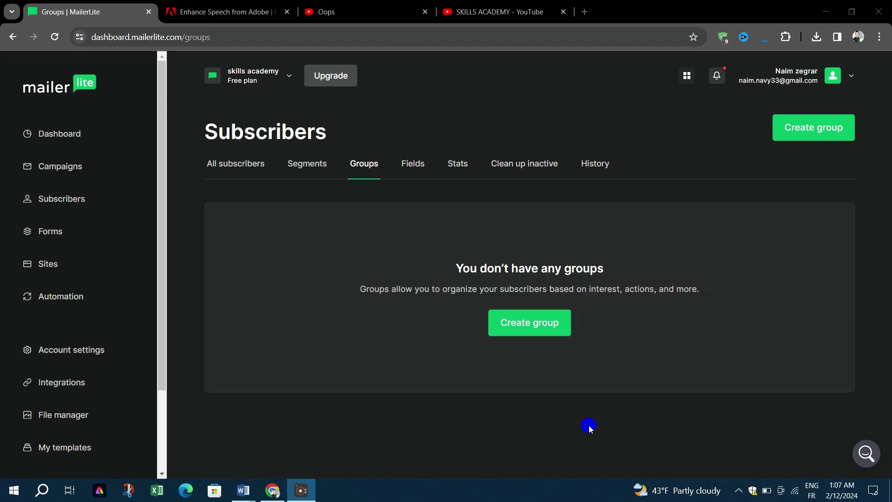
{"action": "left_click", "coordinate": [513, 325]}
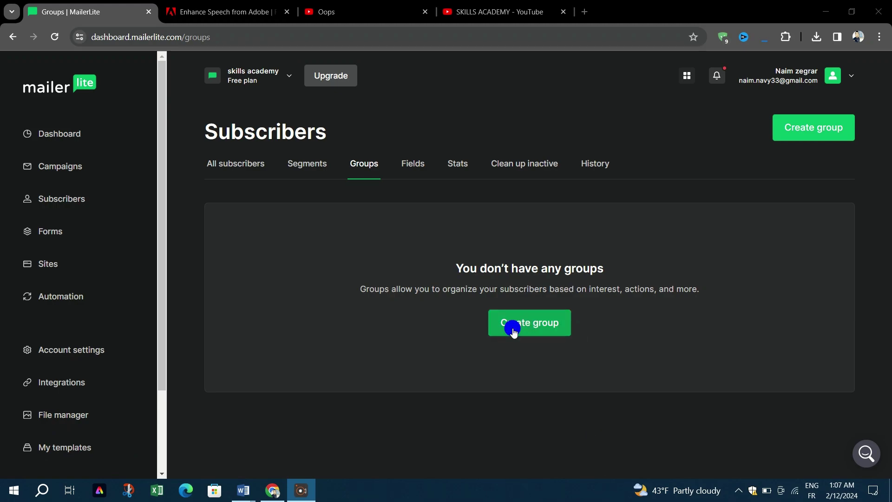
{"action": "left_click", "coordinate": [398, 267]}
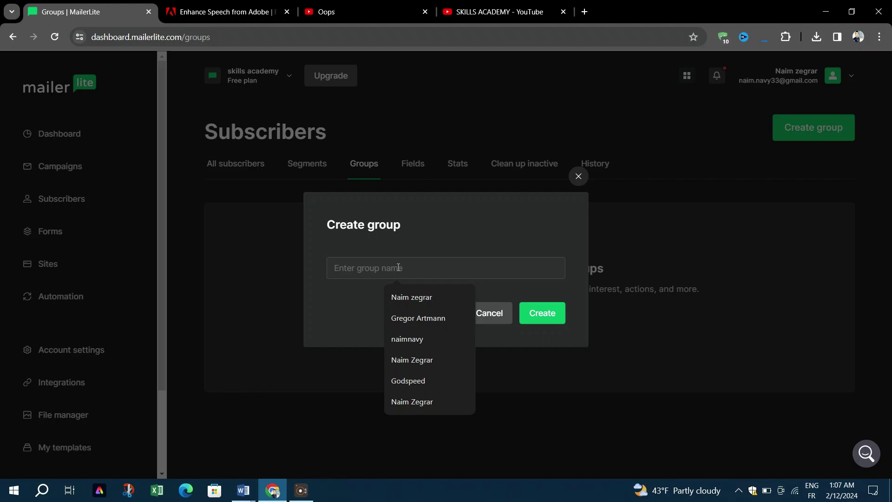
{"action": "type", "text": "customers"}
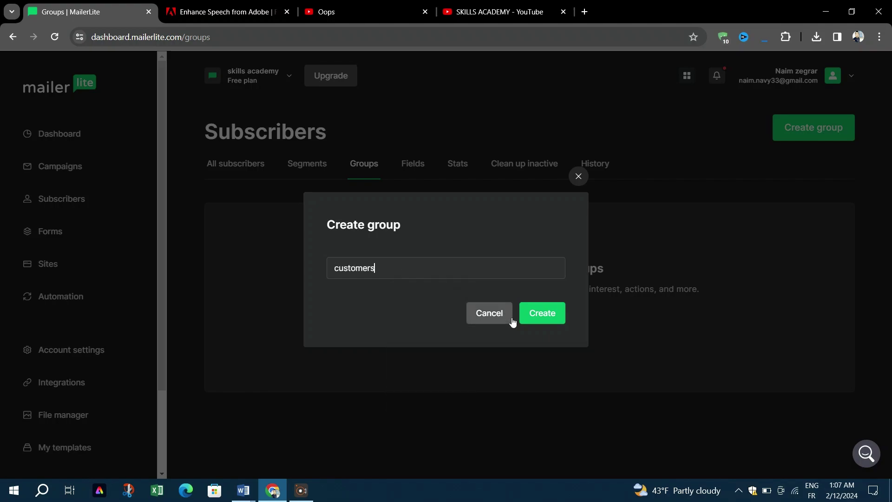
{"action": "left_click", "coordinate": [558, 317]}
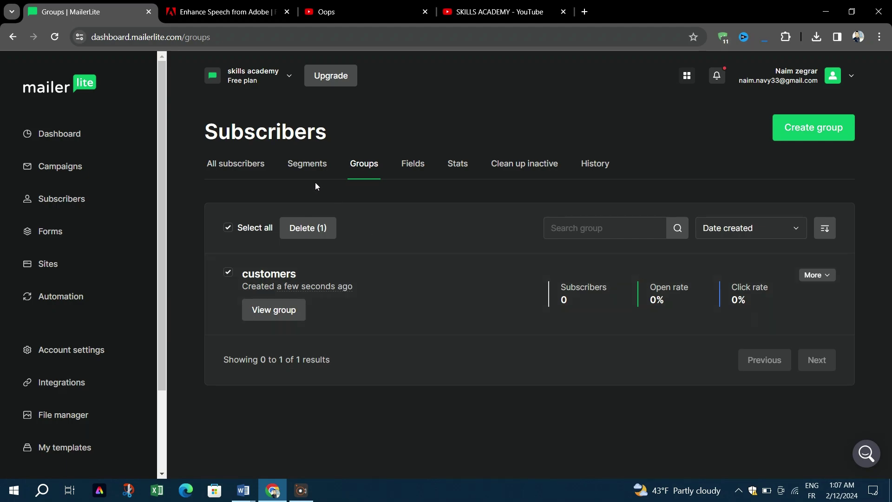
Review the list of active subscribers, and examine the import options on the Add new subscribers page
{"action": "left_click", "coordinate": [54, 200]}
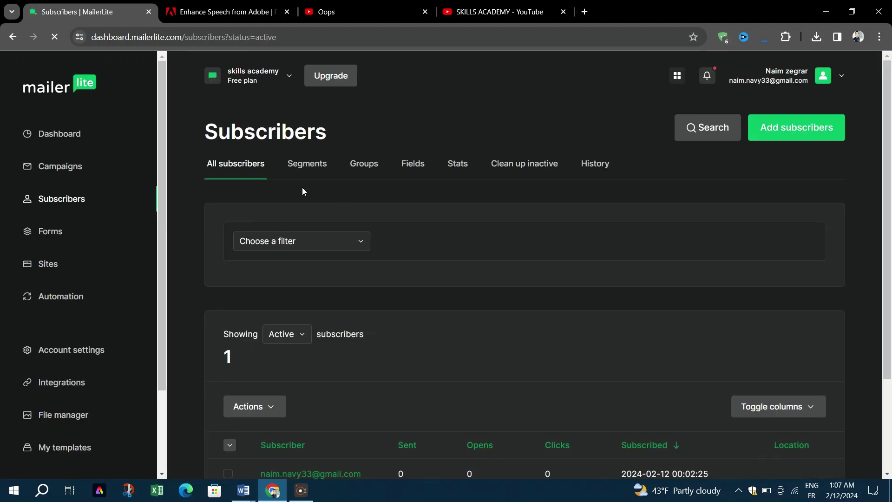
{"action": "scroll", "coordinate": [307, 189], "scroll_direction": "down", "scroll_amount": 1}
{"action": "scroll", "coordinate": [595, 274], "scroll_direction": "down", "scroll_amount": 1}
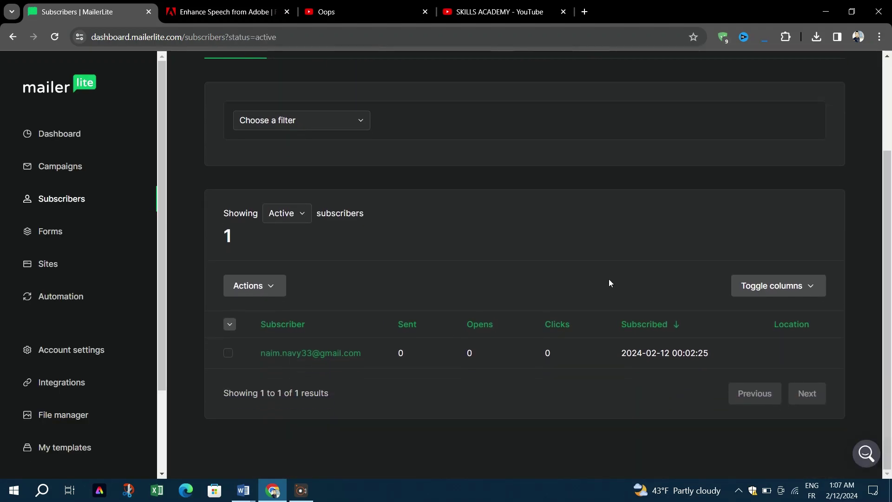
{"action": "scroll", "coordinate": [609, 283], "scroll_direction": "up", "scroll_amount": 3}
{"action": "left_click", "coordinate": [814, 126]}
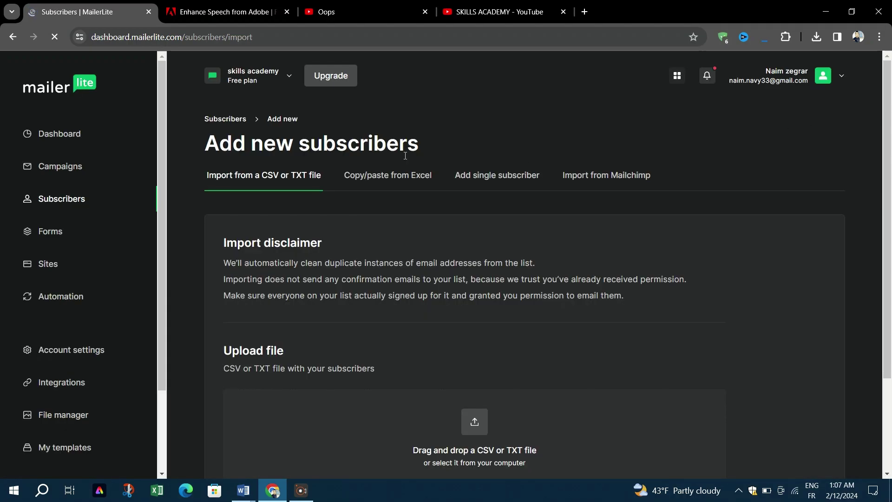
{"action": "scroll", "coordinate": [395, 182], "scroll_direction": "down", "scroll_amount": 1}
{"action": "scroll", "coordinate": [432, 233], "scroll_direction": "down", "scroll_amount": 1}
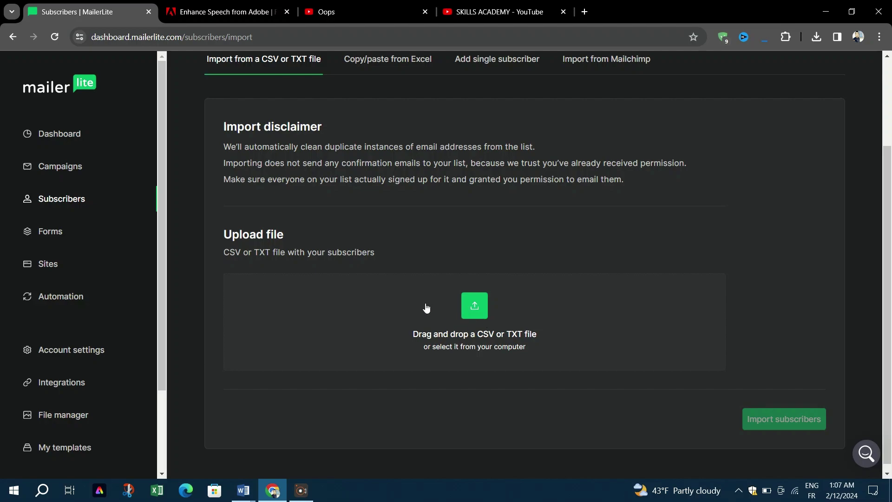
{"action": "scroll", "coordinate": [420, 305], "scroll_direction": "up", "scroll_amount": 1}
{"action": "scroll", "coordinate": [414, 287], "scroll_direction": "up", "scroll_amount": 1}
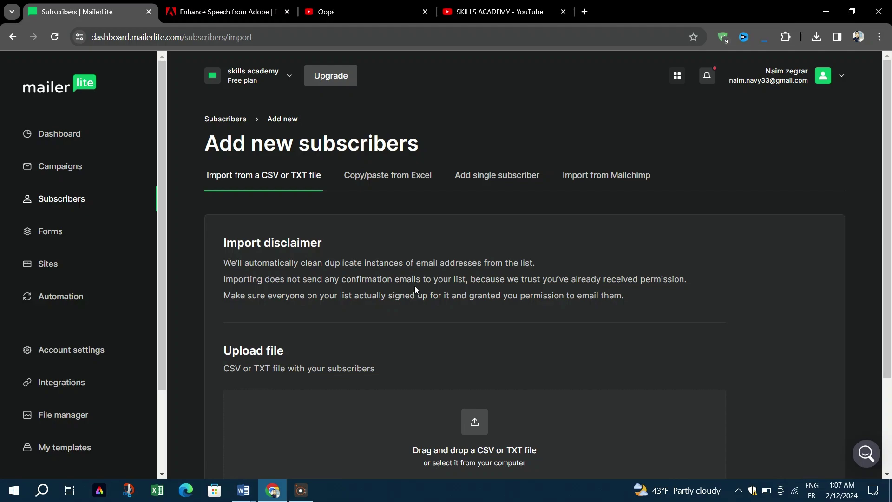
Open the Forms section and examine the introductions to pop-ups and embedded forms
{"action": "left_click", "coordinate": [48, 231]}
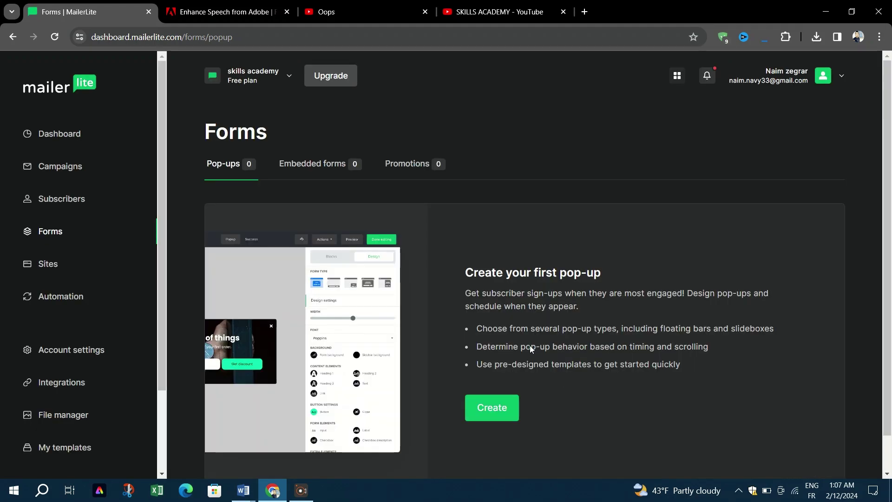
{"action": "left_click_drag", "start_coordinate": [482, 266], "coordinate": [601, 272]}
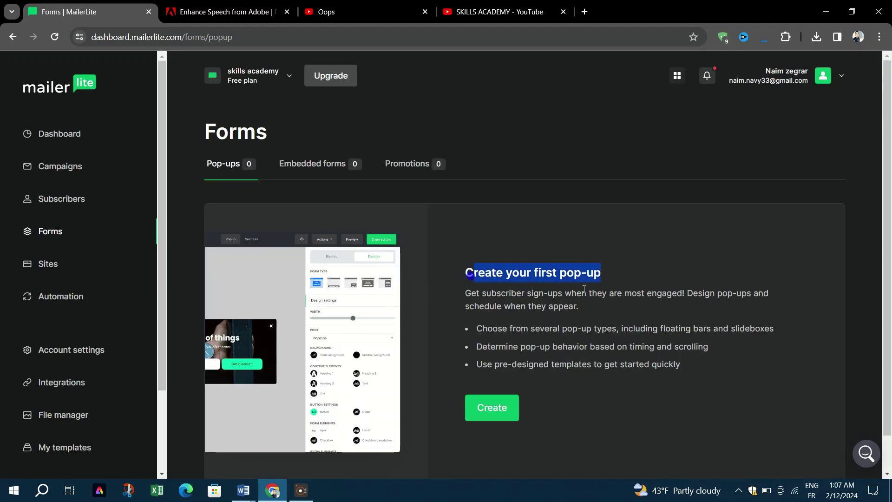
{"action": "scroll", "coordinate": [584, 297], "scroll_direction": "down", "scroll_amount": 1}
{"action": "scroll", "coordinate": [584, 288], "scroll_direction": "up", "scroll_amount": 1}
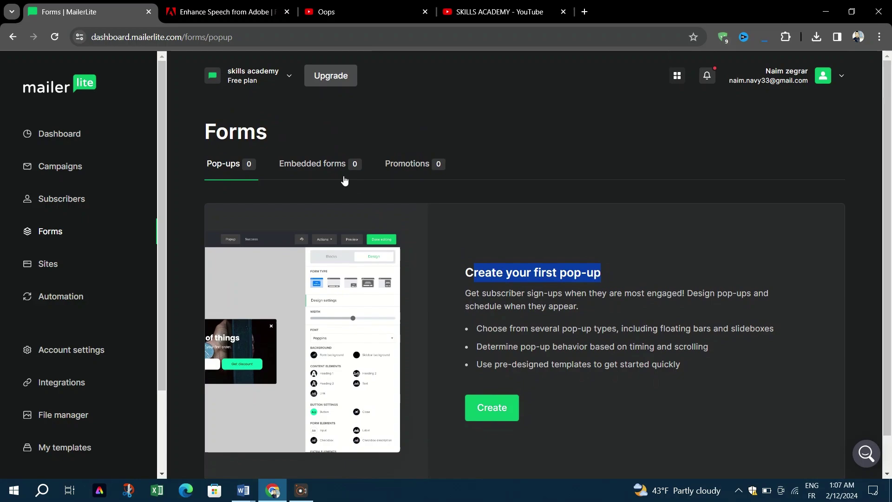
{"action": "left_click", "coordinate": [323, 163]}
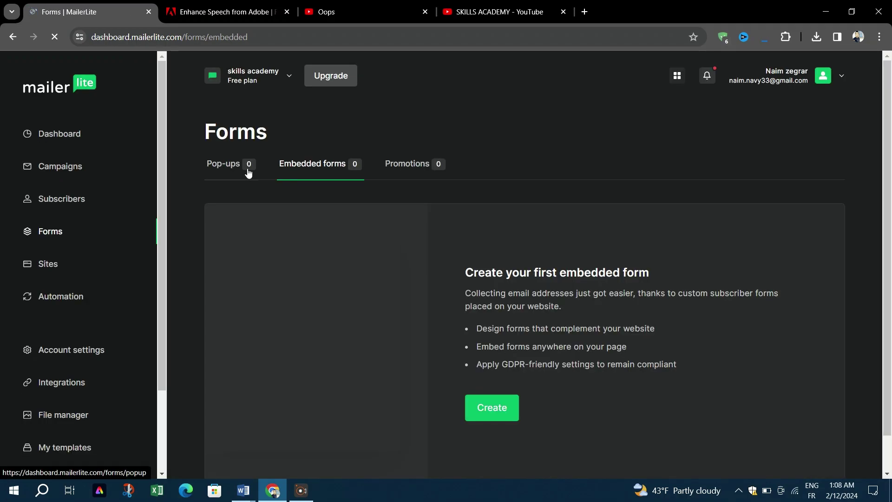
Close the two YouTube browser tabs and the Adobe Enhance Speech tab, keeping only the MailerLite page open
{"action": "middle_click", "coordinate": [368, 6]}
{"action": "middle_click", "coordinate": [368, 9]}
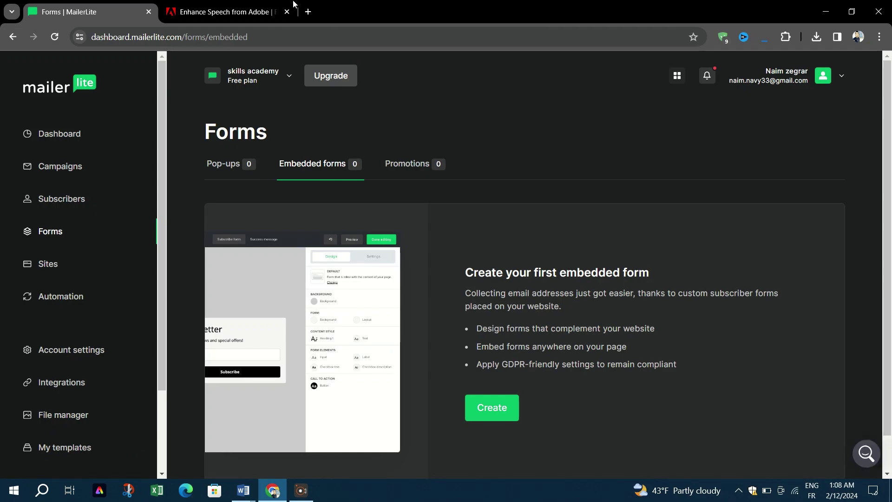
{"action": "middle_click", "coordinate": [228, 12]}
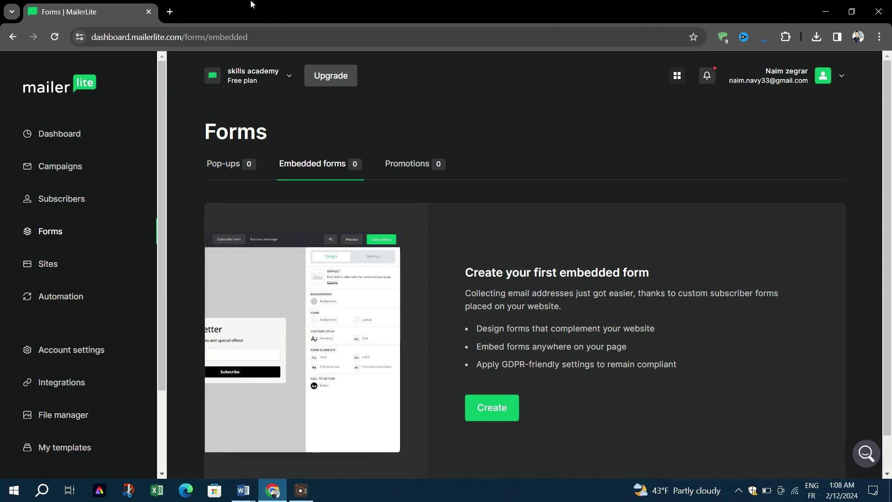
Return to the Pop-ups page of Forms and read the description of creating a first pop-up
{"action": "left_click", "coordinate": [229, 172]}
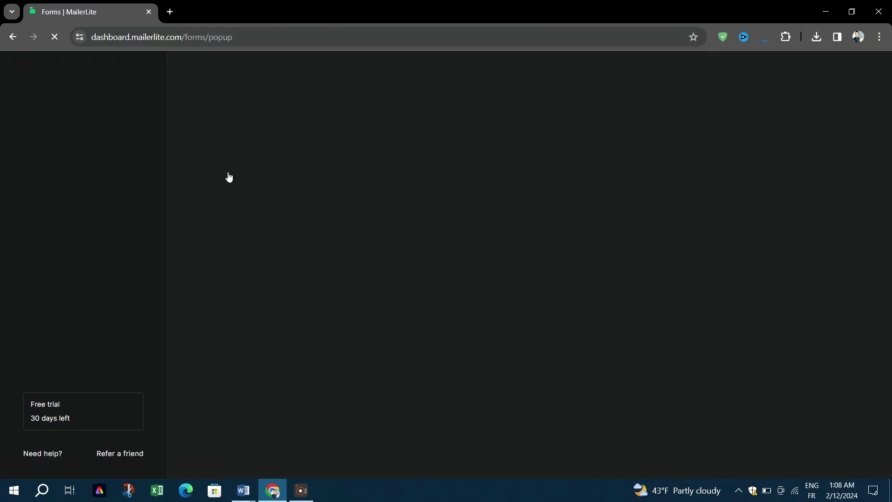
{"action": "scroll", "coordinate": [478, 228], "scroll_direction": "down", "scroll_amount": 2}
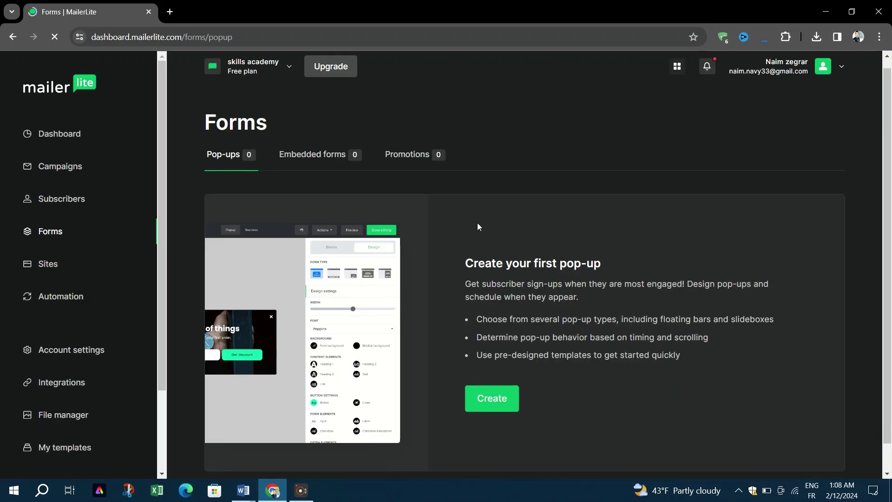
{"action": "left_click_drag", "start_coordinate": [464, 256], "coordinate": [692, 322]}
{"action": "left_click", "coordinate": [682, 325]}
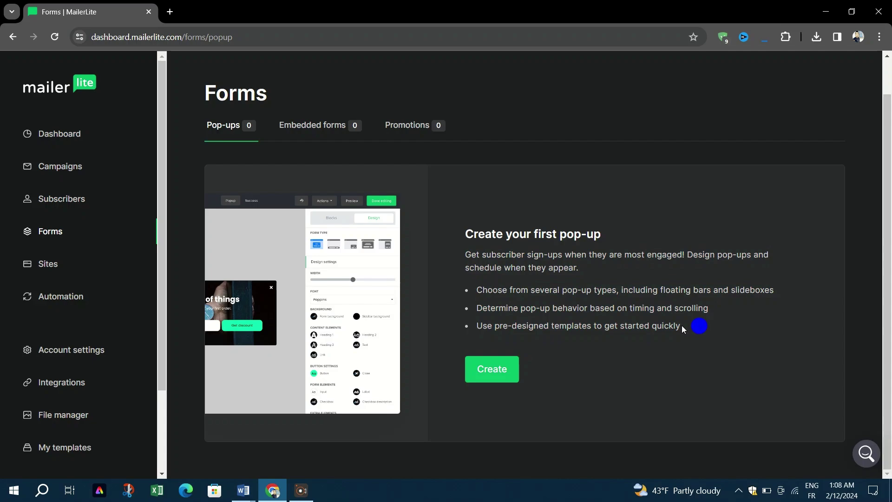